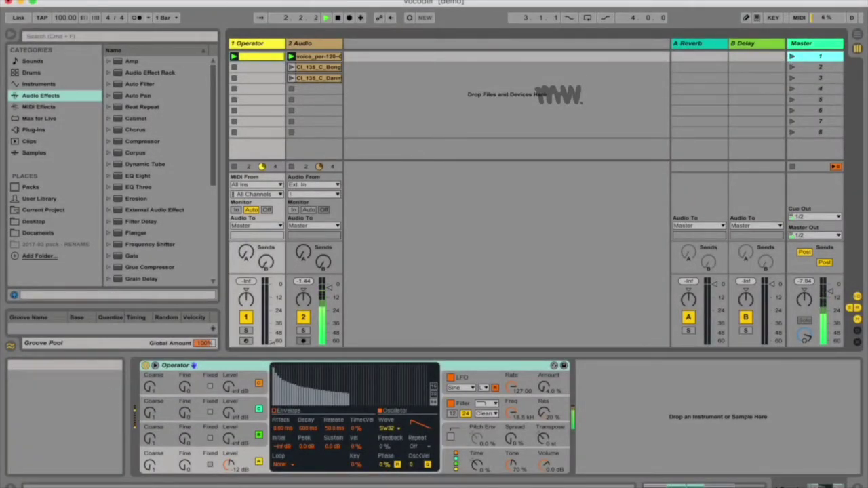
# Step: Show the 2 Audio track's Vocoder (External carrier from 1-Operator, Post FX) and stop playback
pyautogui.click(310, 45)
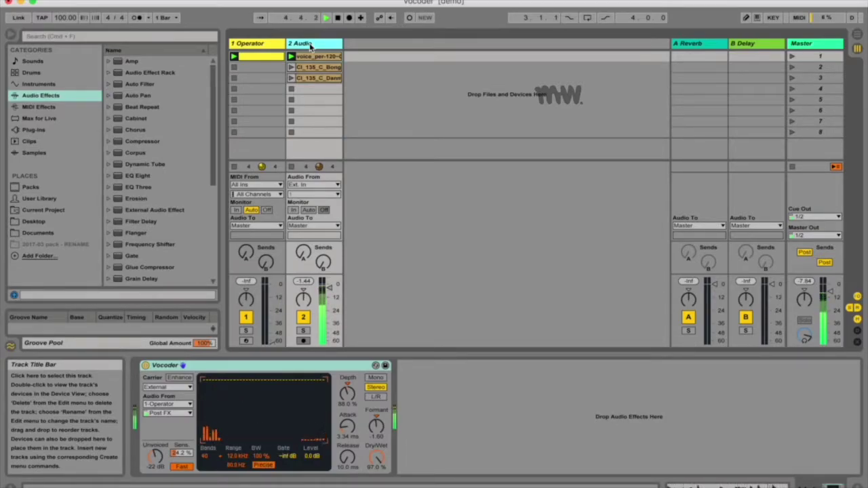
pyautogui.press('space')
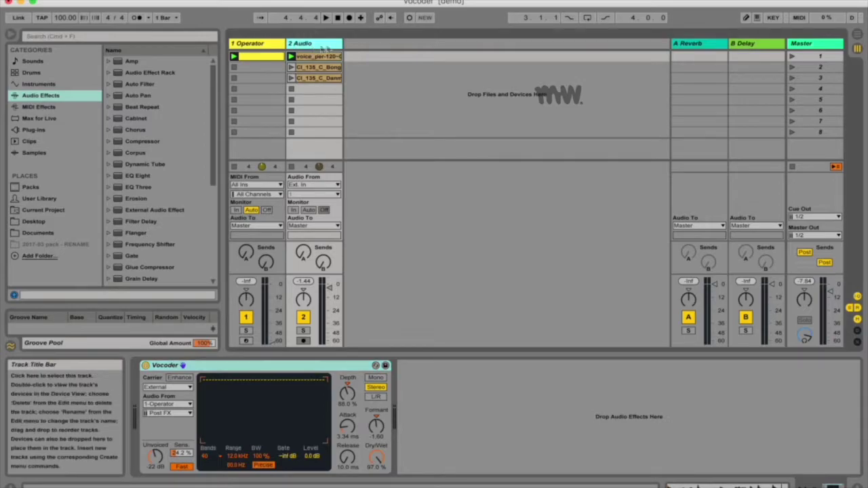
# Step: Locate Vocoder in the browser's Audio Effects list, then hide and restore the browser
pyautogui.click(146, 365)
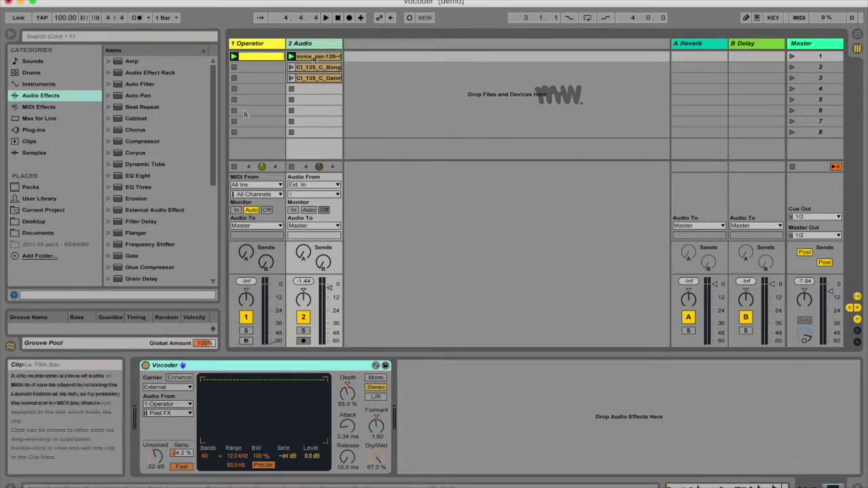
pyautogui.click(33, 97)
pyautogui.scroll(-5, 142, 264)
pyautogui.click(137, 280)
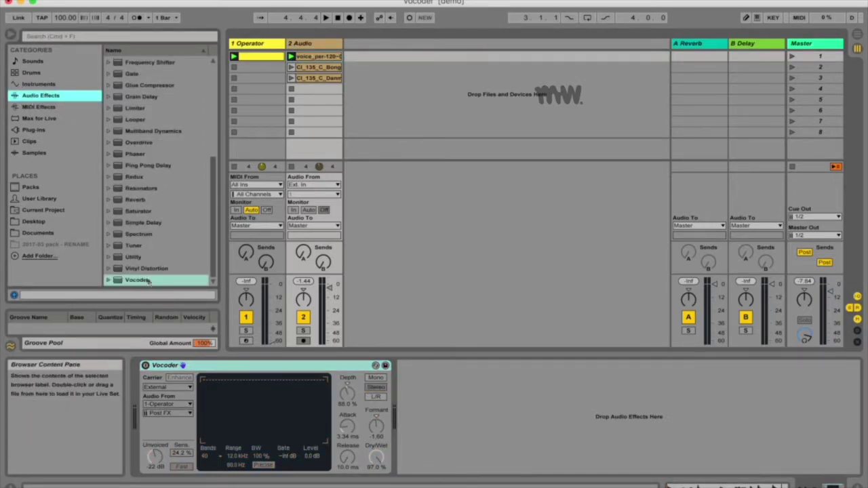
pyautogui.click(10, 34)
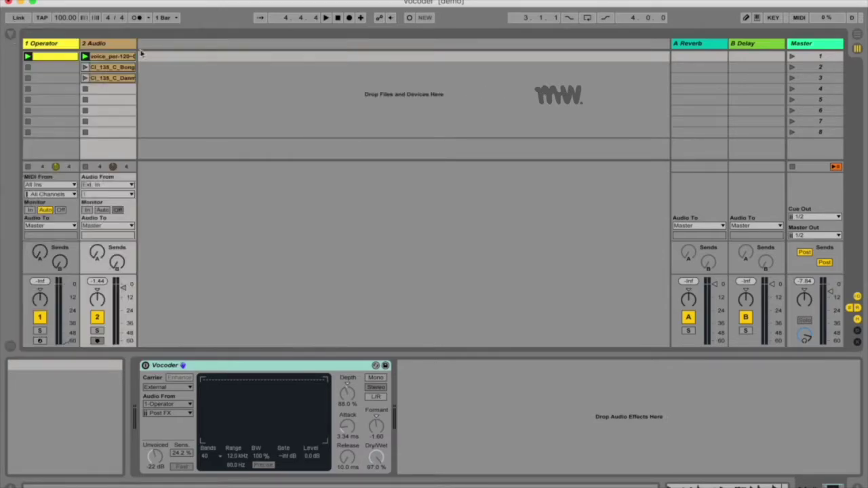
pyautogui.click(10, 34)
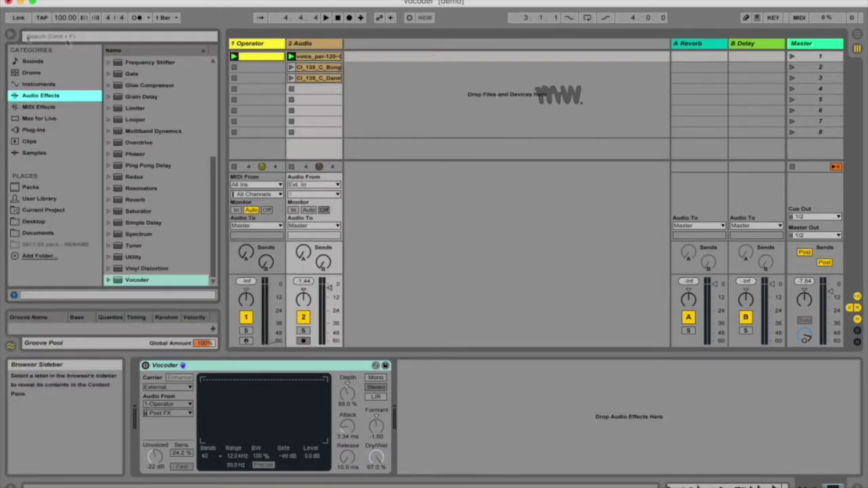
# Step: Launch the second clip on 2 Audio, stop and relaunch it, then show track 1's Operator
pyautogui.click(291, 68)
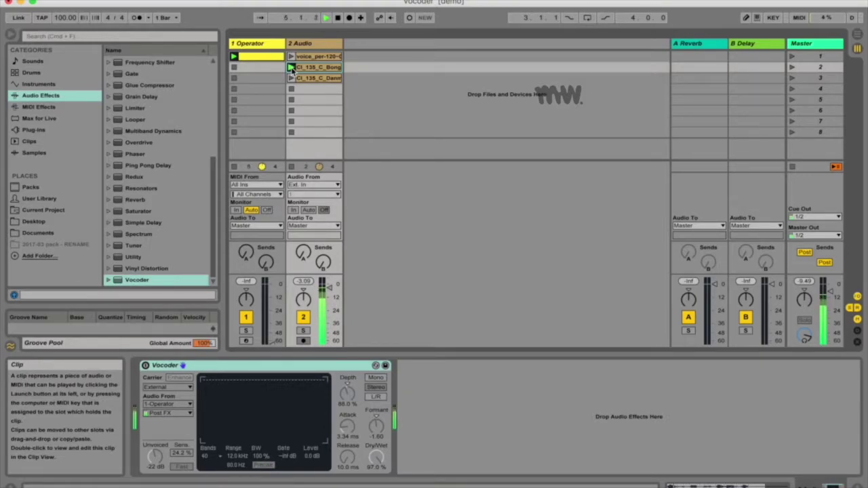
pyautogui.press('space')
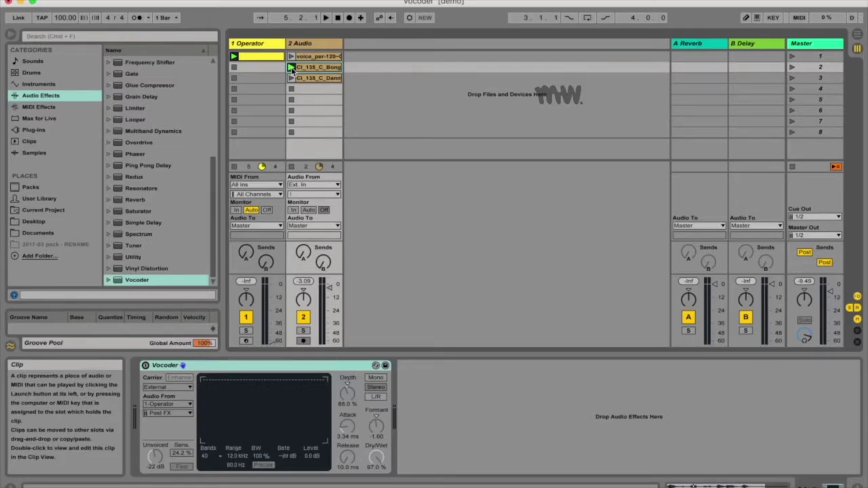
pyautogui.click(291, 68)
pyautogui.click(271, 46)
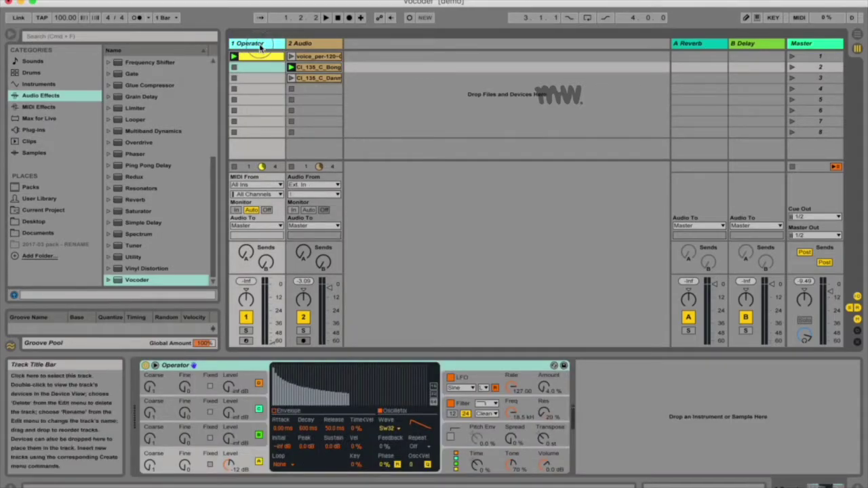
# Step: Move the slot selection to row 5, list instruments, and focus the Operator device
pyautogui.press('Down')
pyautogui.press('Down')
pyautogui.press('Down')
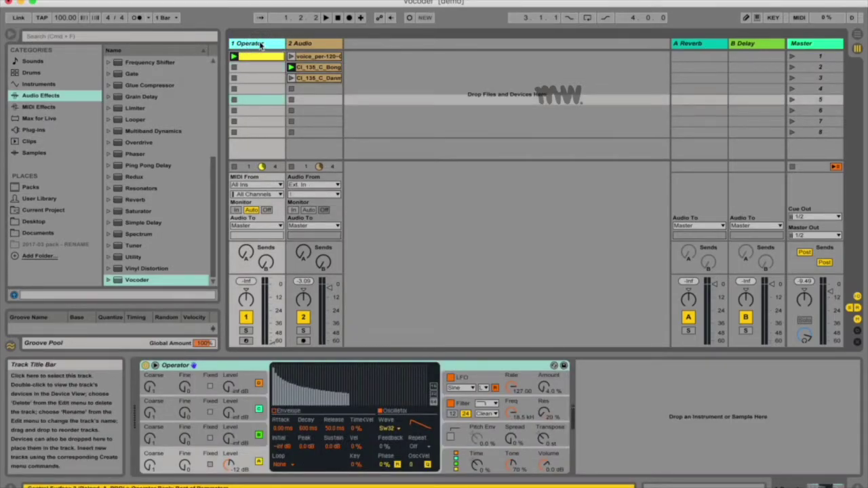
pyautogui.click(55, 85)
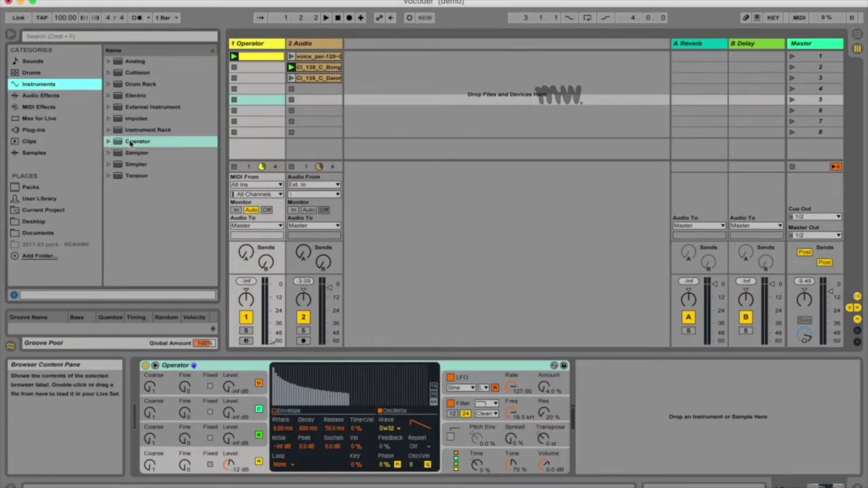
pyautogui.click(249, 45)
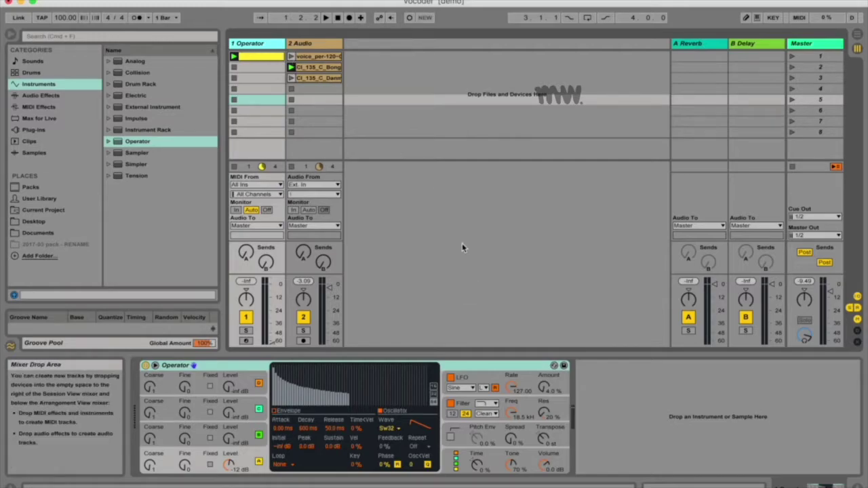
pyautogui.click(431, 436)
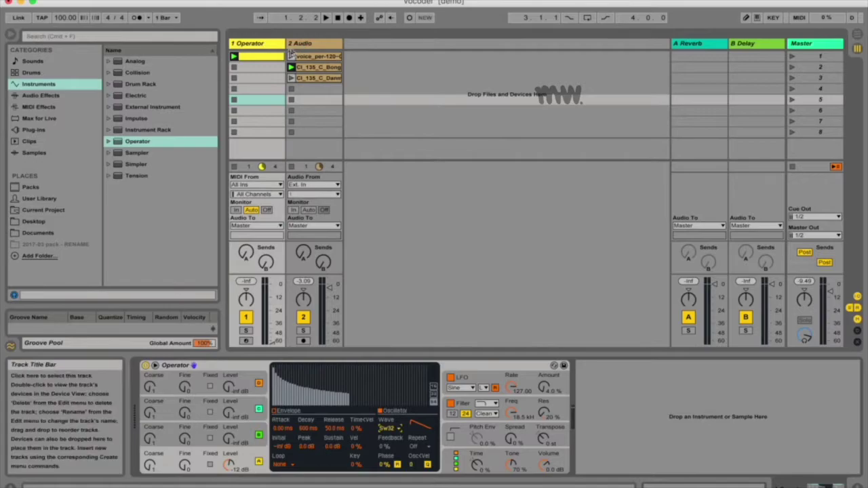
# Step: Solo and launch the Operator track, then launch the 2 Audio second clip and solo track 2
pyautogui.click(245, 330)
pyautogui.click(234, 57)
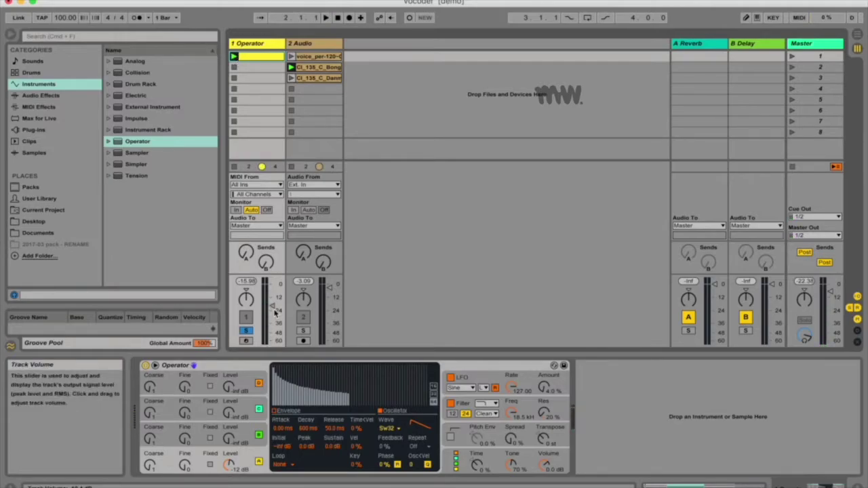
pyautogui.click(290, 67)
pyautogui.click(303, 330)
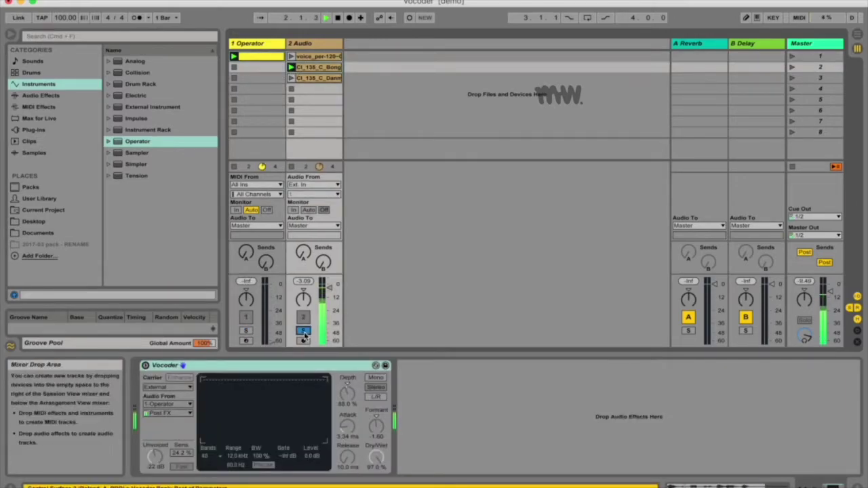
# Step: Stop playback and bring the 2 Audio track's Vocoder back into focus
pyautogui.press('space')
pyautogui.click(248, 43)
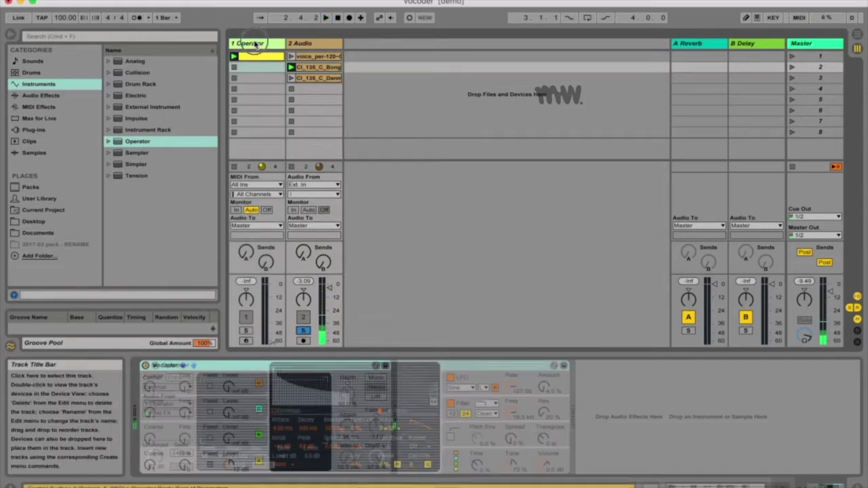
pyautogui.click(303, 43)
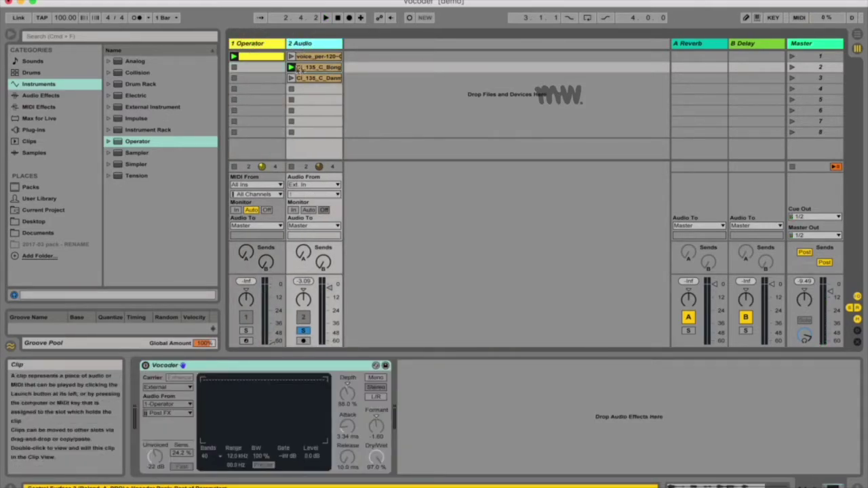
pyautogui.click(317, 68)
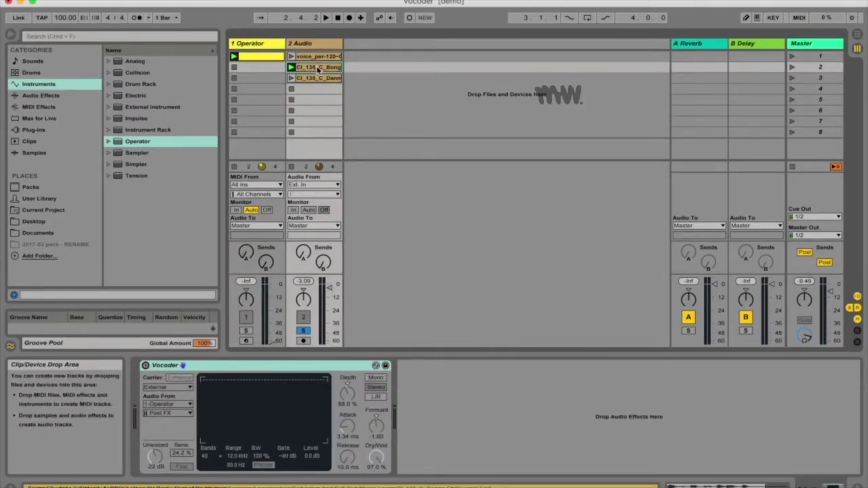
pyautogui.click(145, 366)
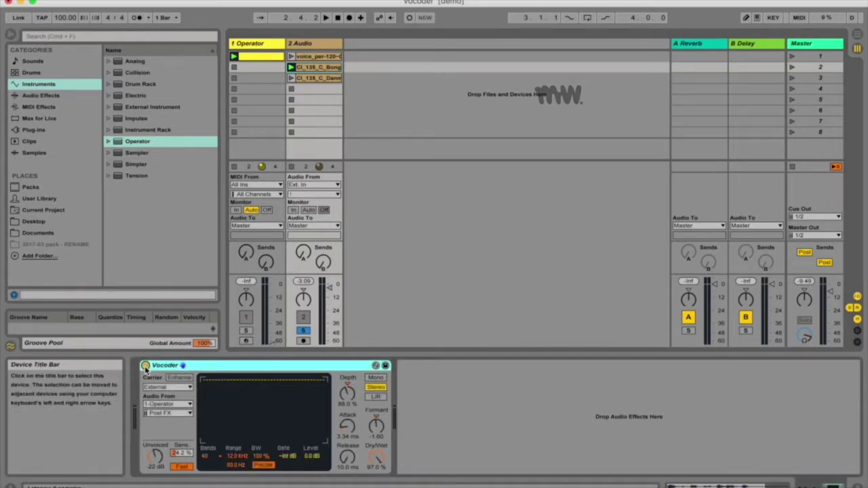
pyautogui.click(317, 45)
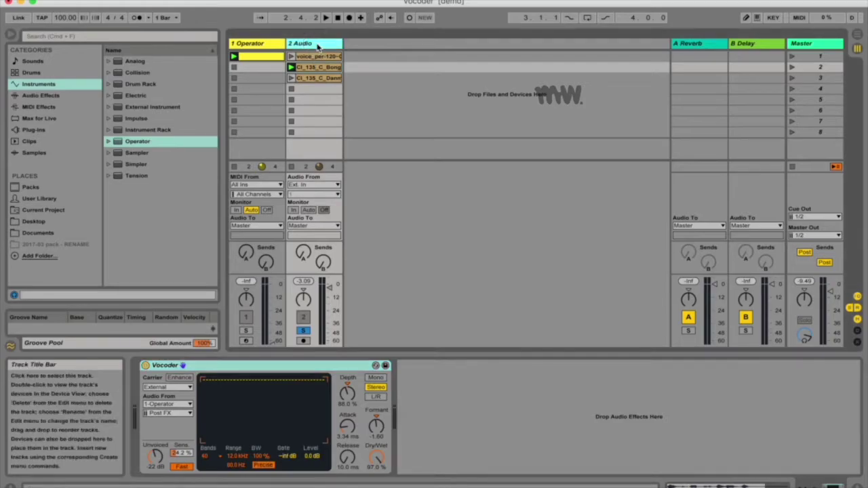
# Step: Keep the Vocoder carrier on External and its tapping point on Post FX
pyautogui.click(162, 387)
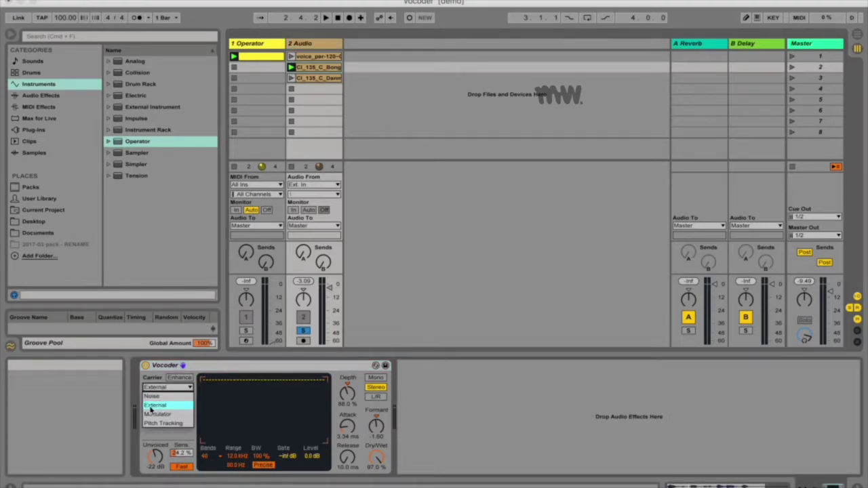
pyautogui.click(151, 407)
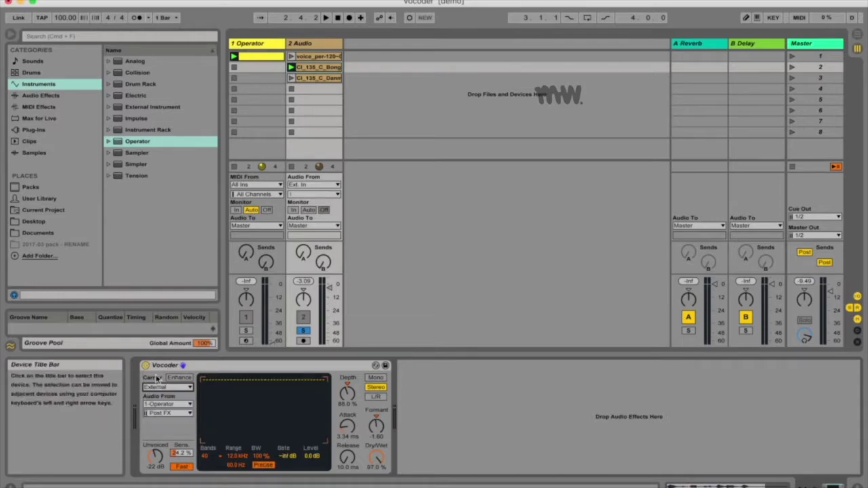
pyautogui.click(178, 415)
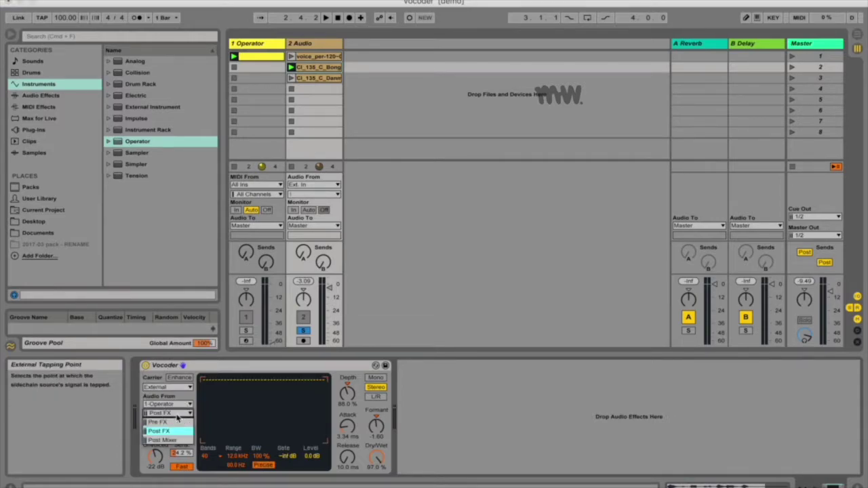
pyautogui.click(169, 423)
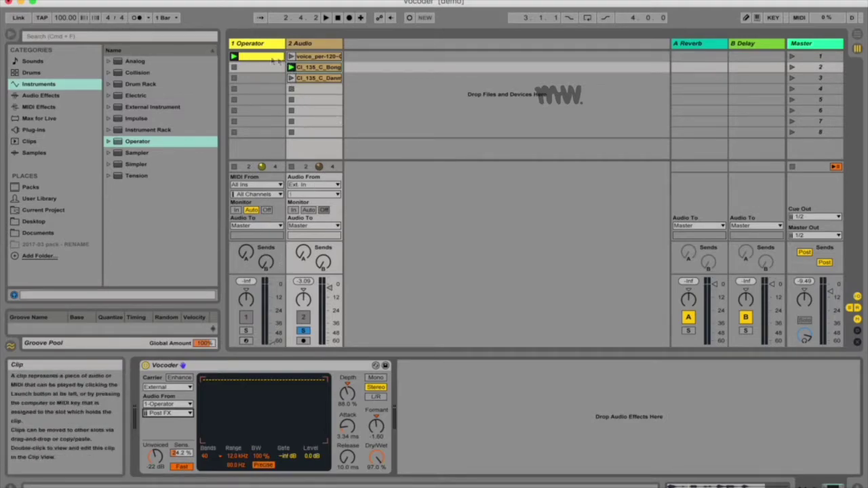
# Step: Move the track 1 clip to slot 2, unsolo 2 Audio, play scene 2, then launch scene 1
pyautogui.moveTo(264, 57); pyautogui.dragTo(264, 67)
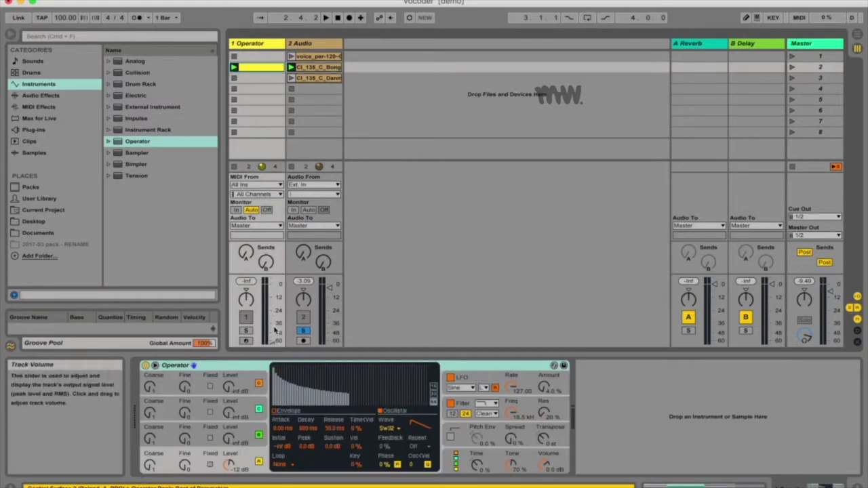
pyautogui.click(304, 331)
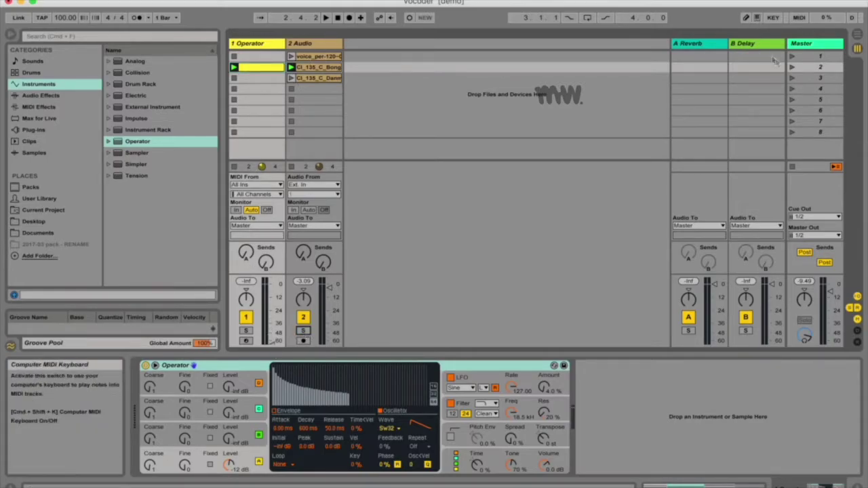
pyautogui.click(792, 67)
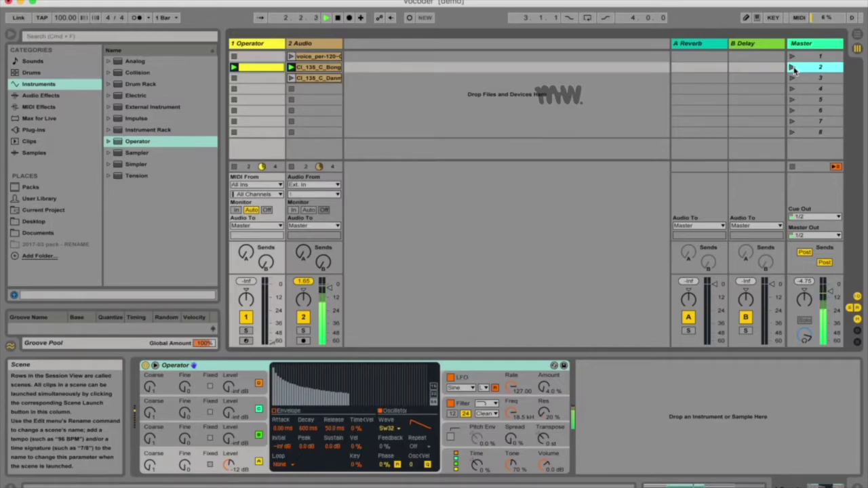
pyautogui.press('space')
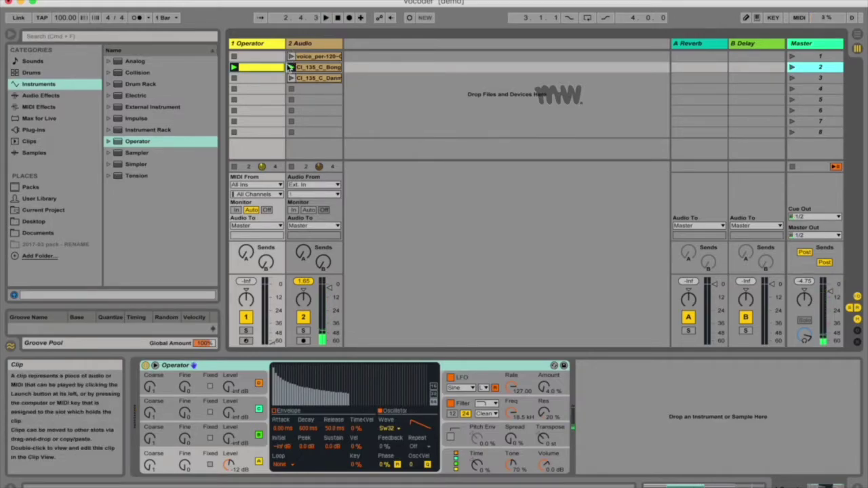
pyautogui.press('Up')
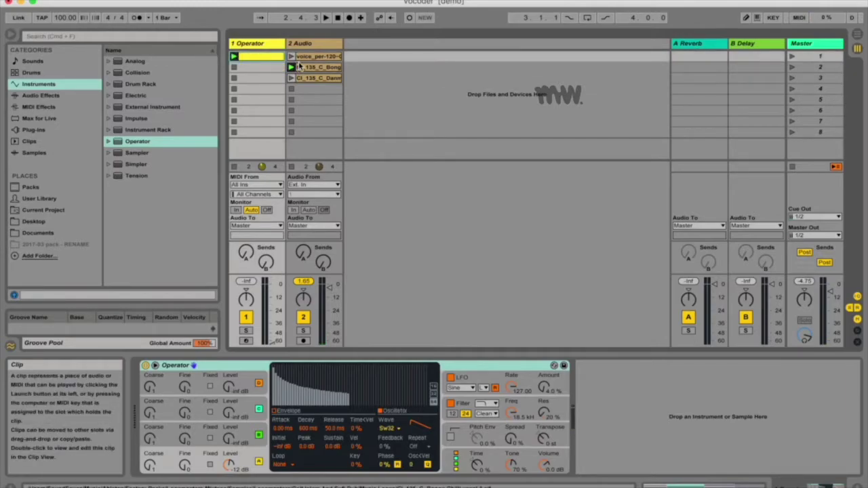
pyautogui.click(793, 56)
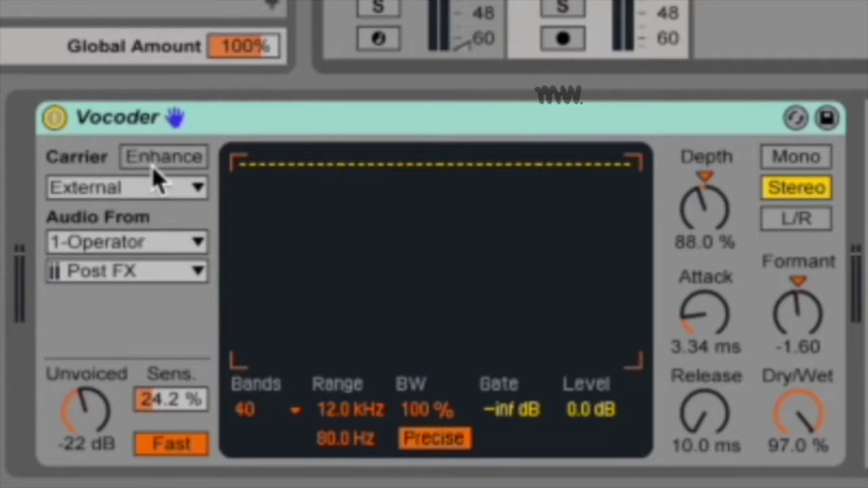
# Step: Switch the Vocoder's carrier source from External to Noise
pyautogui.click(163, 189)
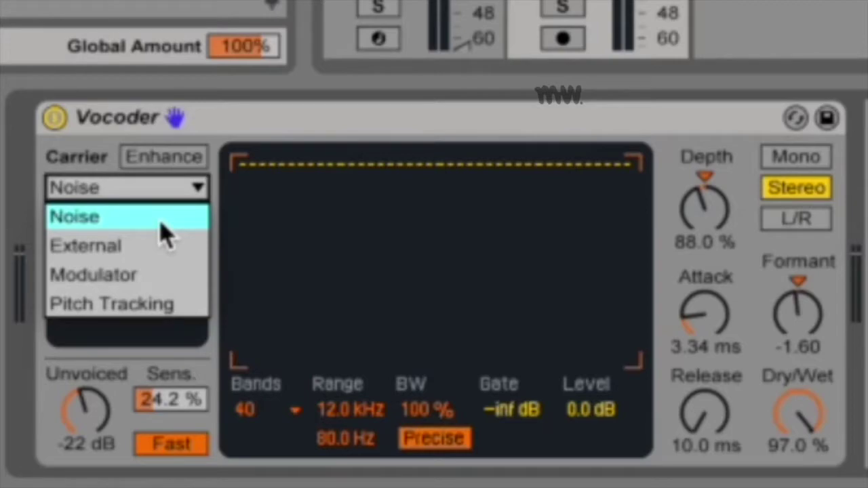
pyautogui.click(160, 222)
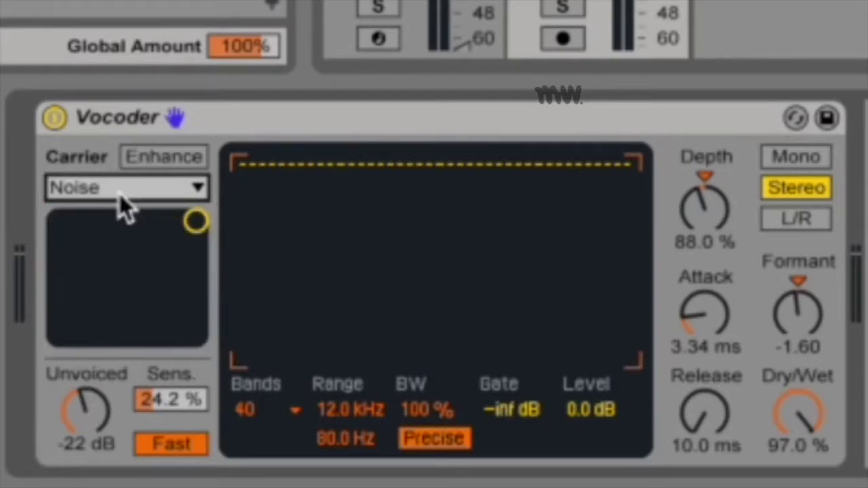
# Step: Drag the Noise character point far left, then sweep it to the top-right corner and nudge it
pyautogui.moveTo(195, 220); pyautogui.dragTo(59, 221)
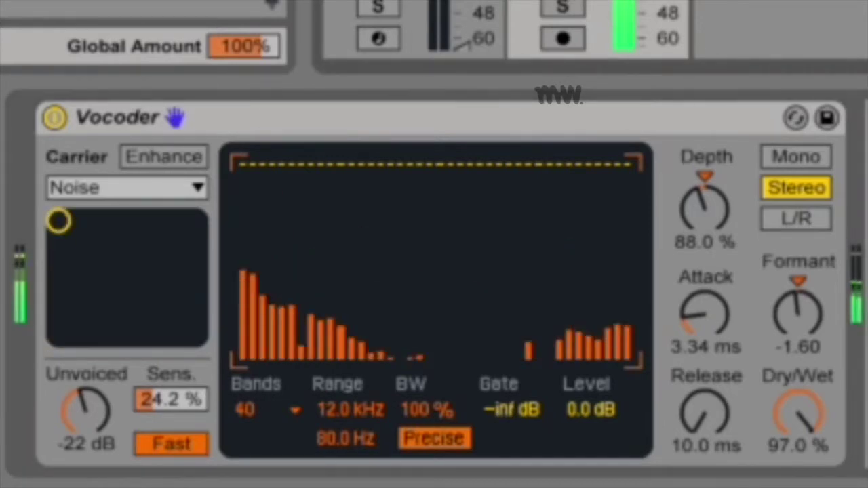
pyautogui.moveTo(66, 237); pyautogui.dragTo(196, 221)
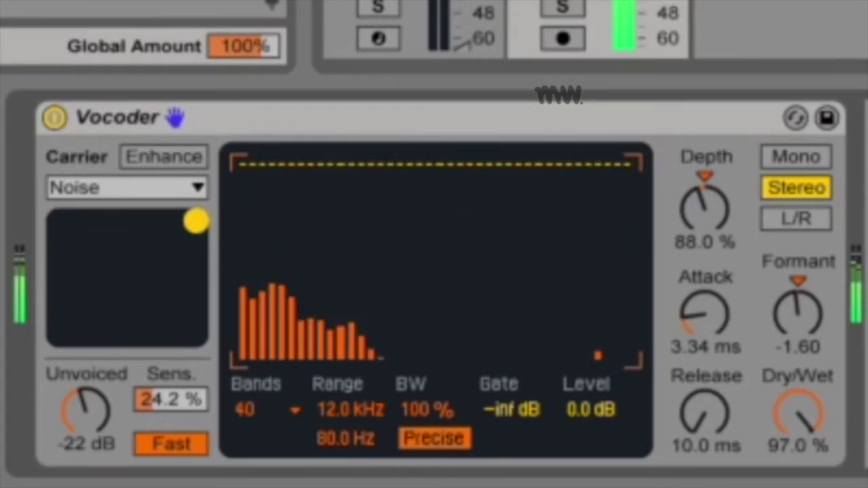
pyautogui.moveTo(196, 220)
pyautogui.mouseDown()
pyautogui.moveTo(76, 219)
pyautogui.moveTo(58, 260)
pyautogui.moveTo(59, 335)
pyautogui.moveTo(195, 334)
pyautogui.moveTo(58, 335)
pyautogui.moveTo(196, 220)
pyautogui.mouseUp()
# Step: Set the Vocoder carrier back to External, taking audio from 1-Operator
pyautogui.click(197, 187)
pyautogui.click(43, 188)
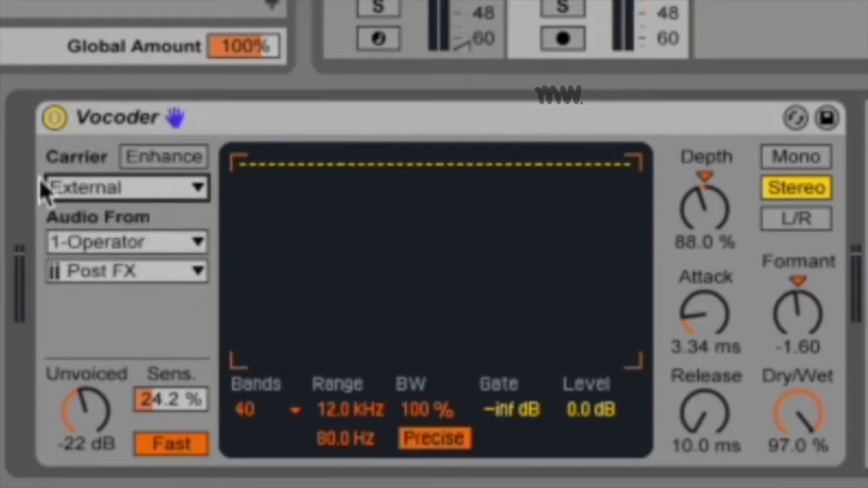
pyautogui.click(145, 242)
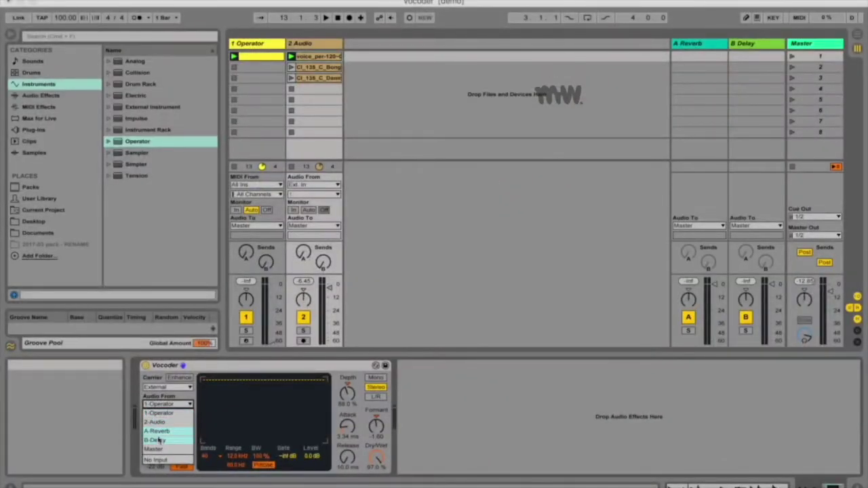
pyautogui.click(159, 413)
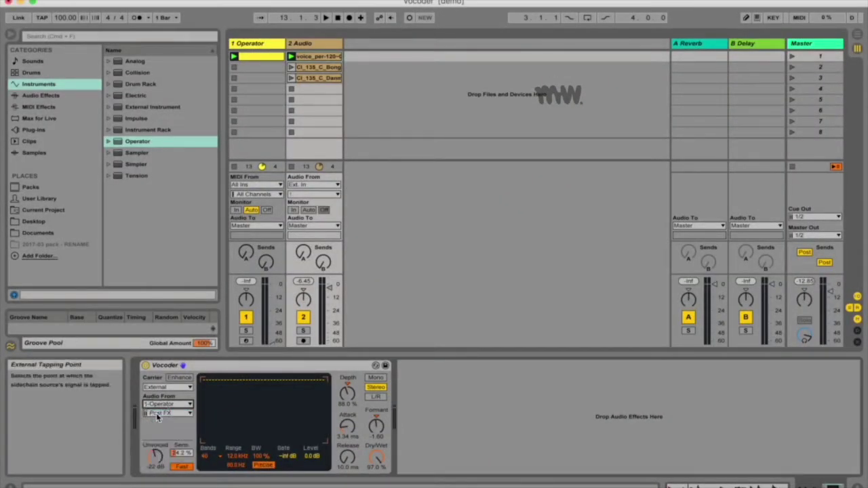
# Step: Compare the Operator and Vocoder devices, then check the Post FX tap point and carrier options
pyautogui.click(253, 44)
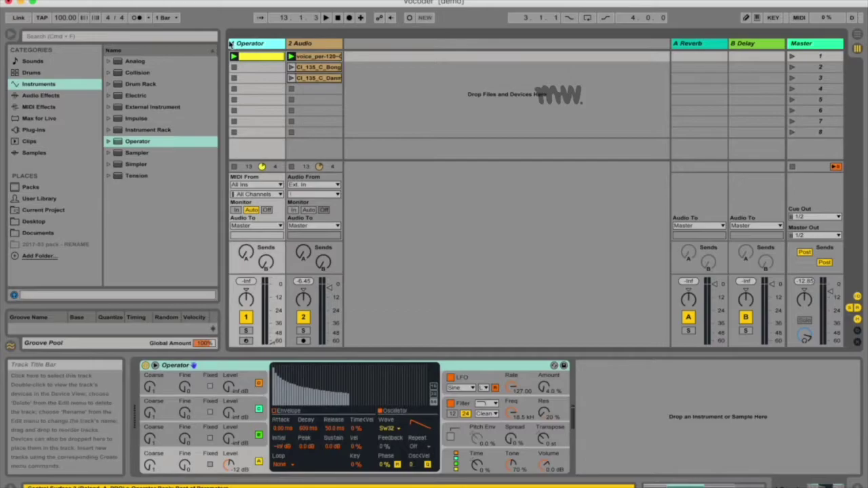
pyautogui.click(300, 44)
pyautogui.click(173, 412)
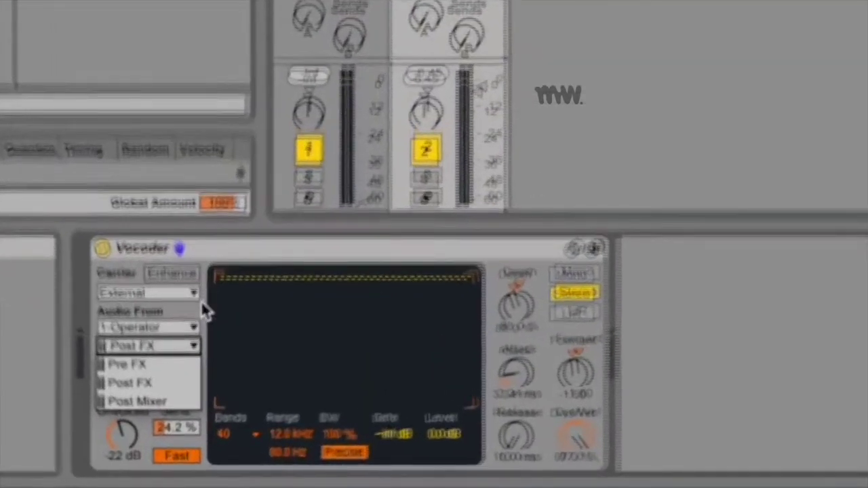
pyautogui.click(189, 387)
# Step: Make Modulator the Vocoder carrier, then switch the carrier to Pitch Tracking
pyautogui.click(173, 413)
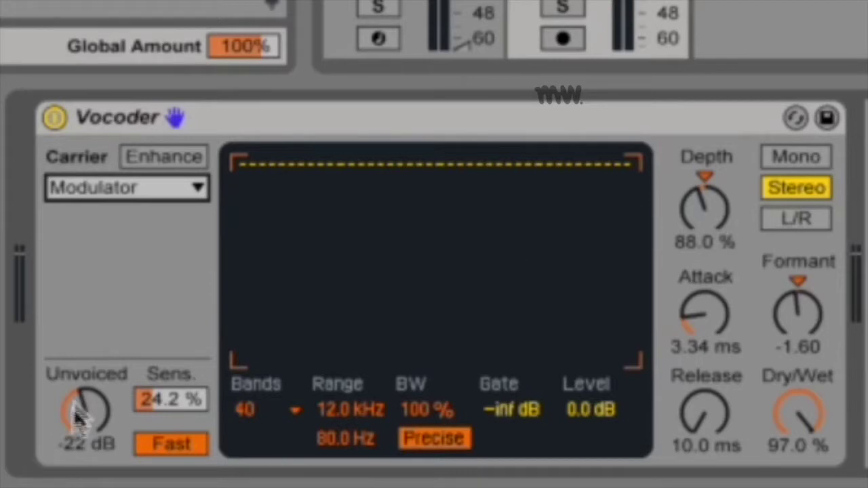
pyautogui.click(141, 191)
pyautogui.click(144, 302)
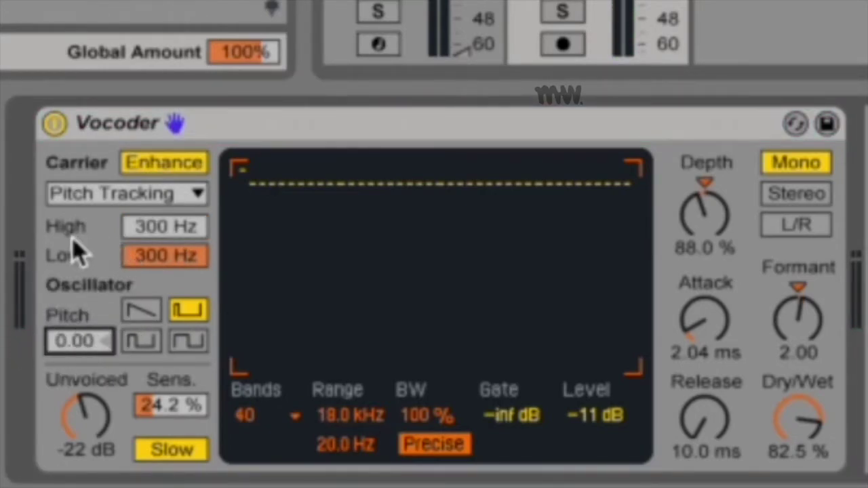
# Step: Play the voice and raise the pitch-tracking High limit to 3.00 kHz, auditioning the 300 Hz Low
pyautogui.press('space')
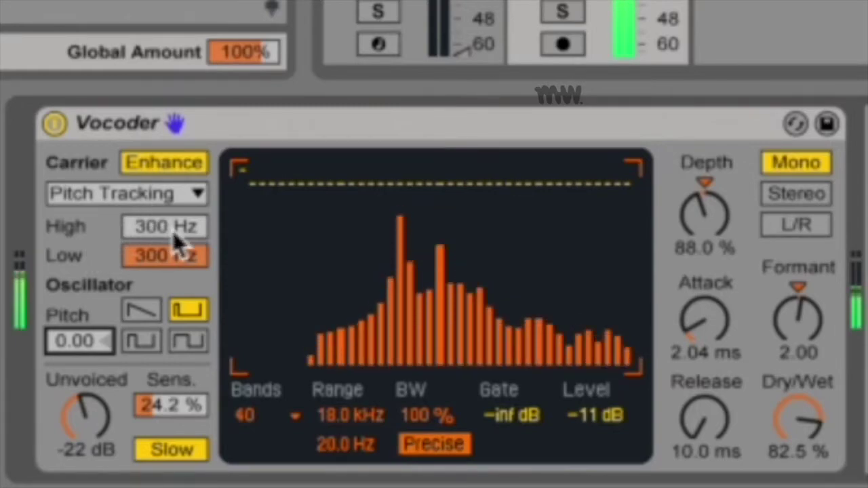
pyautogui.moveTo(175, 234)
pyautogui.mouseDown()
pyautogui.moveTo(174, 190)
pyautogui.moveTo(174, 234)
pyautogui.mouseUp()
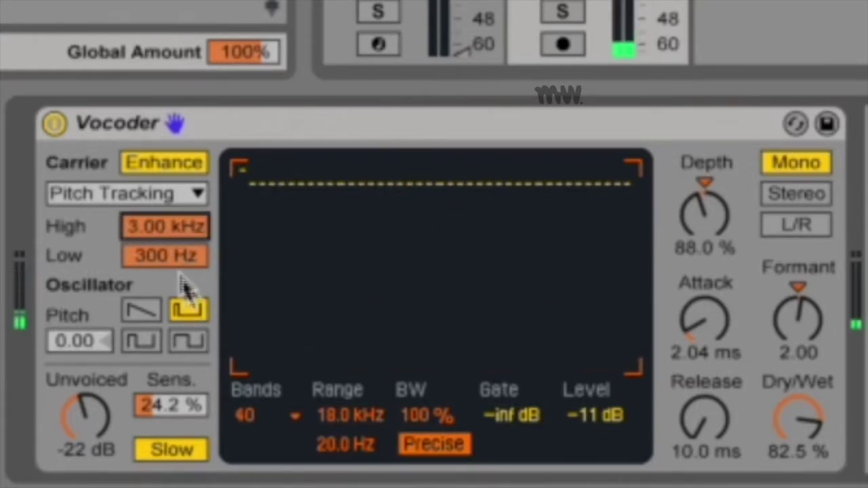
pyautogui.moveTo(165, 255)
pyautogui.mouseDown()
pyautogui.moveTo(166, 292)
pyautogui.moveTo(165, 270)
pyautogui.moveTo(177, 260)
pyautogui.mouseUp()
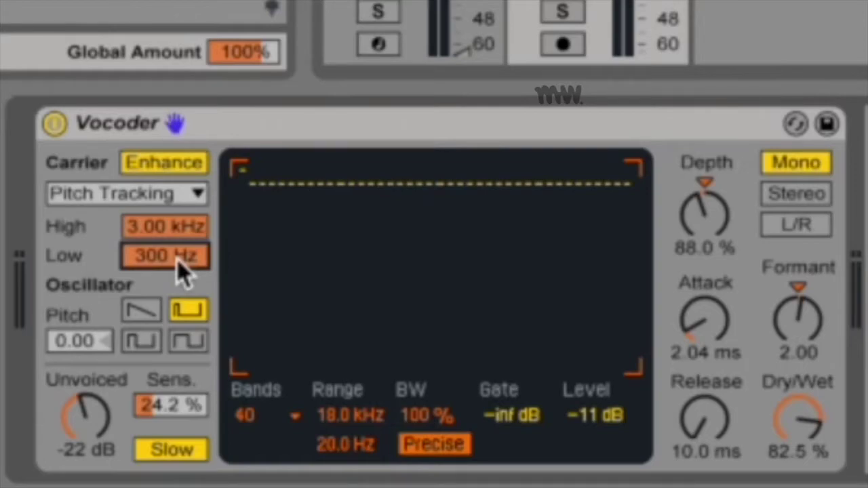
pyautogui.moveTo(177, 259)
pyautogui.mouseDown()
pyautogui.moveTo(177, 278)
pyautogui.moveTo(177, 260)
pyautogui.mouseUp()
# Step: Cycle through the oscillator waveforms, ending back on the saw wave
pyautogui.click(147, 310)
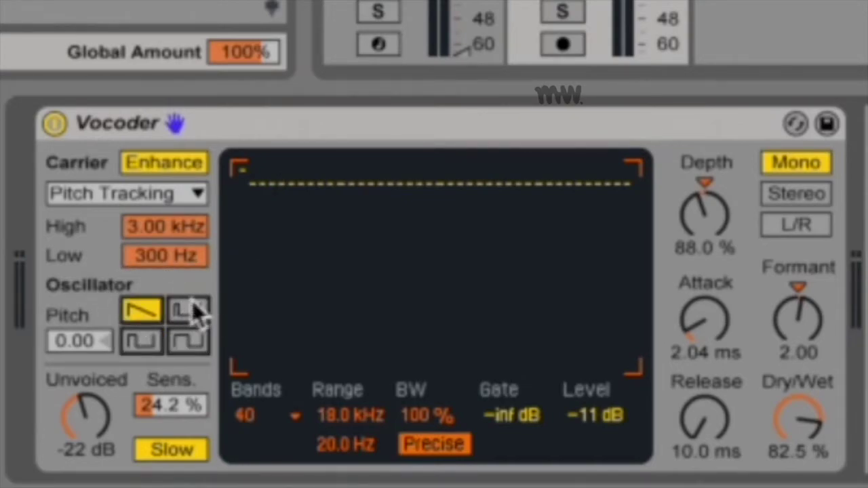
pyautogui.click(190, 310)
pyautogui.click(154, 334)
pyautogui.click(194, 337)
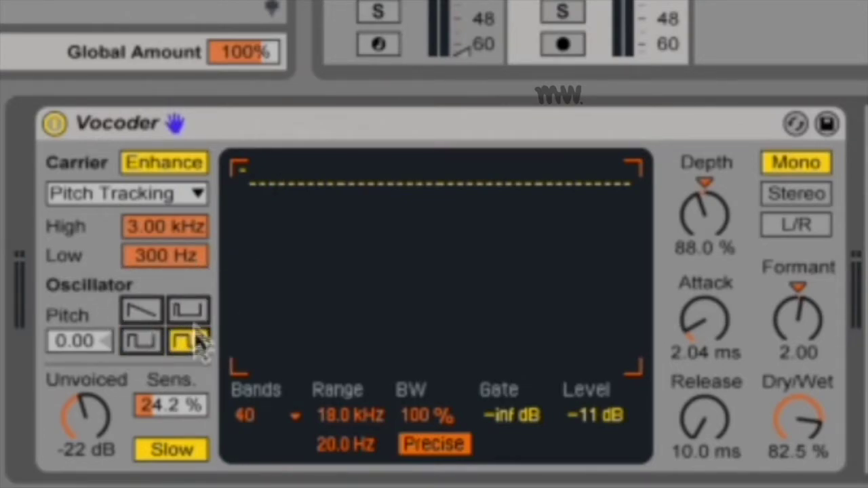
pyautogui.click(195, 307)
pyautogui.click(153, 342)
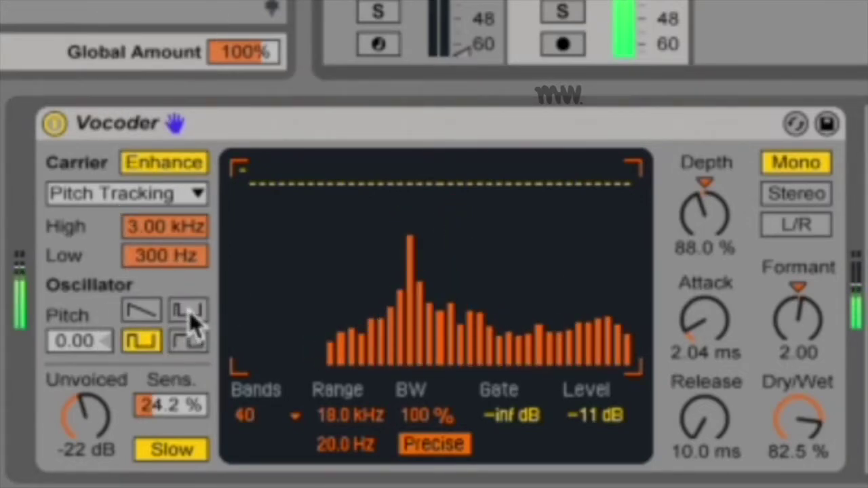
pyautogui.click(142, 312)
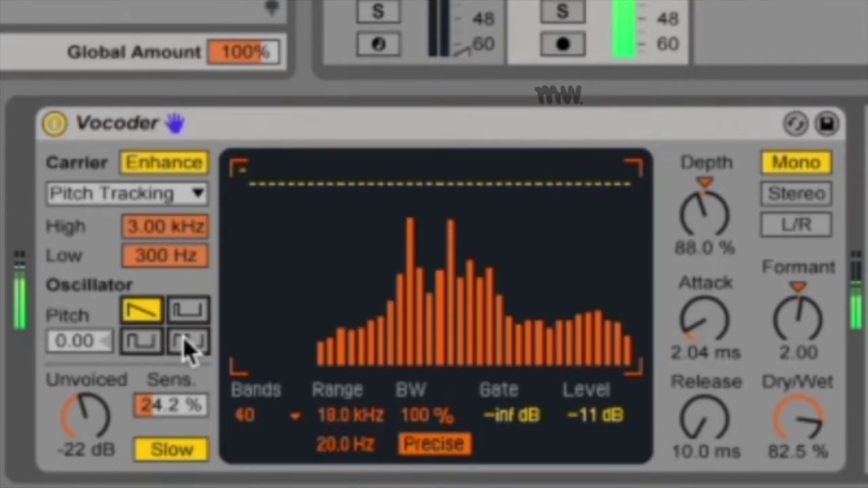
# Step: Raise the oscillator pitch to 12.4 and replay to hear the change
pyautogui.press('space')
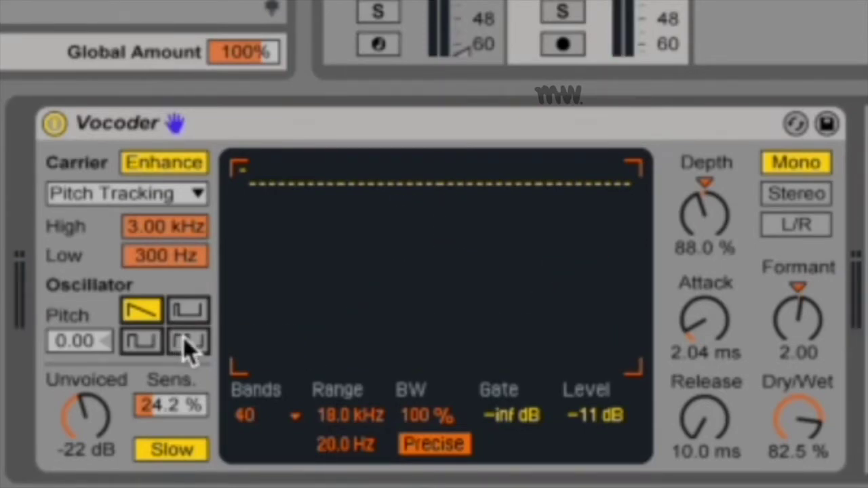
pyautogui.moveTo(76, 344); pyautogui.dragTo(77, 390)
pyautogui.press('space')
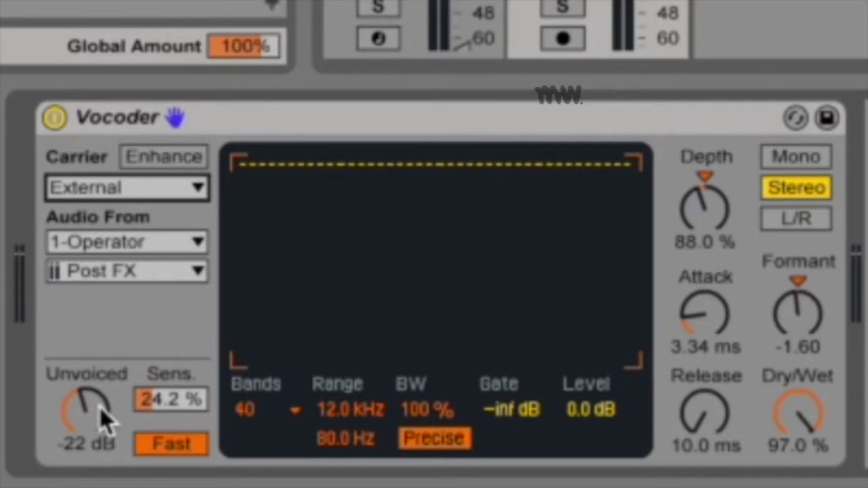
pyautogui.press('space')
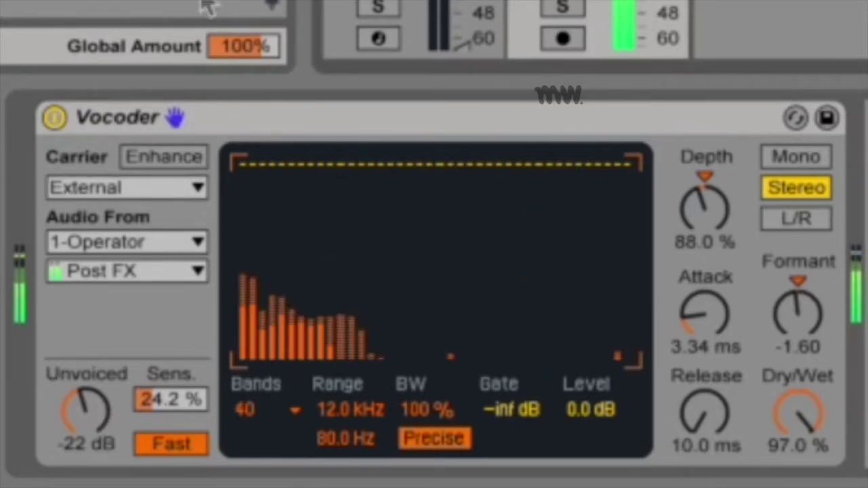
pyautogui.moveTo(98, 399); pyautogui.dragTo(98, 366)
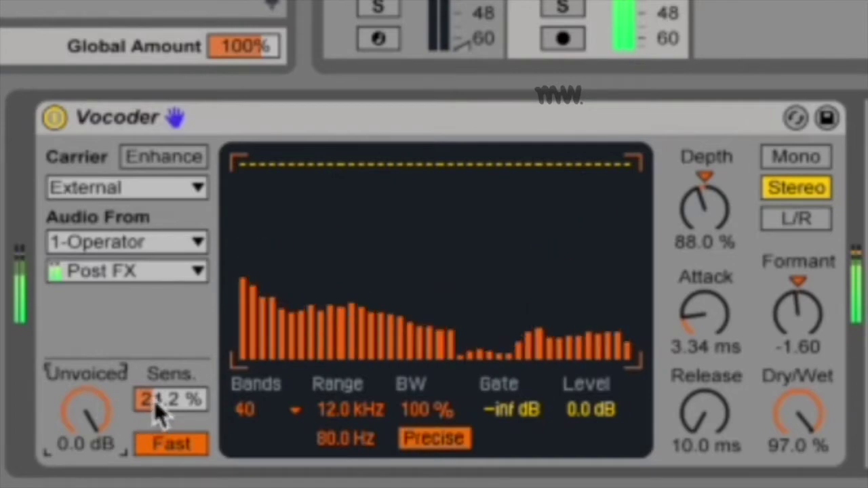
pyautogui.moveTo(156, 407); pyautogui.dragTo(155, 366)
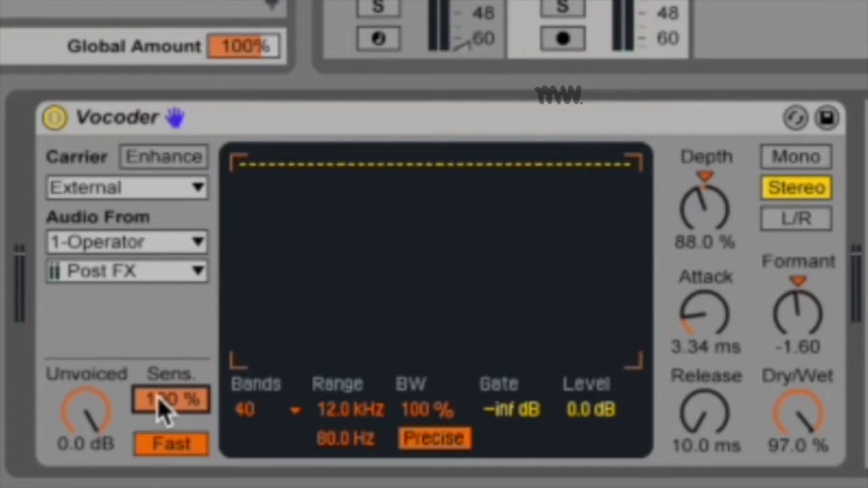
pyautogui.moveTo(85, 410); pyautogui.dragTo(84, 447)
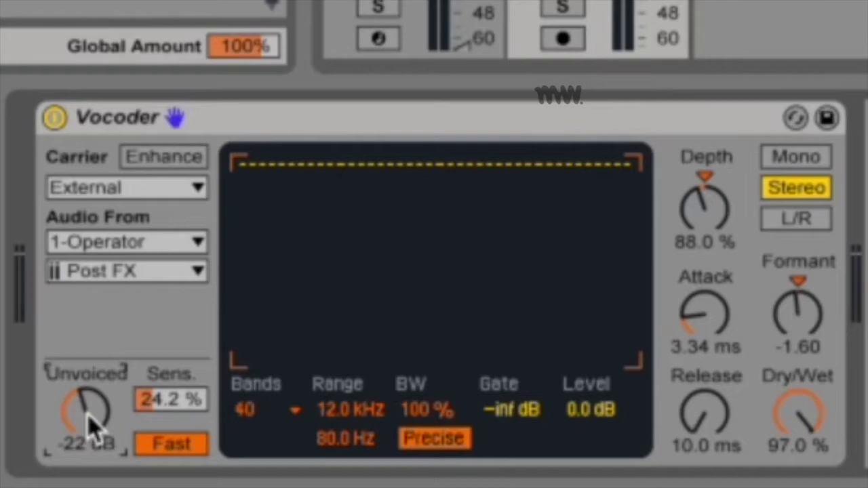
# Step: Switch the Vocoder's unvoiced detection speed from Fast to Slow
pyautogui.click(170, 444)
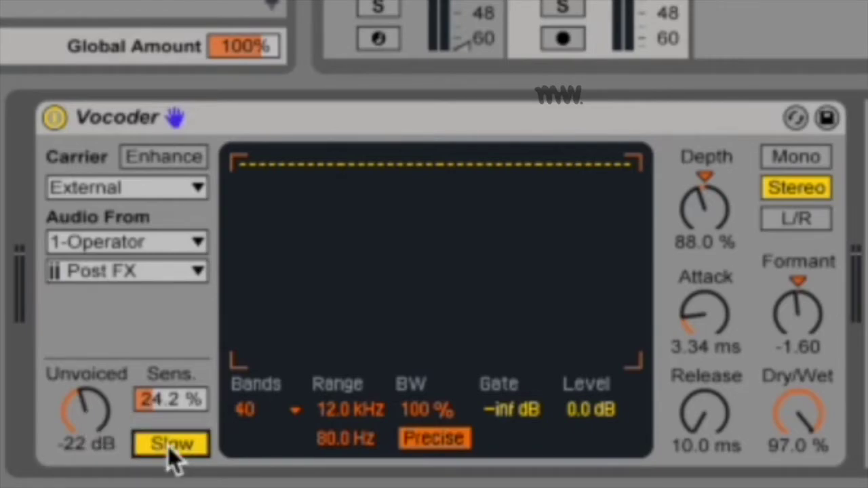
pyautogui.click(168, 446)
pyautogui.click(294, 411)
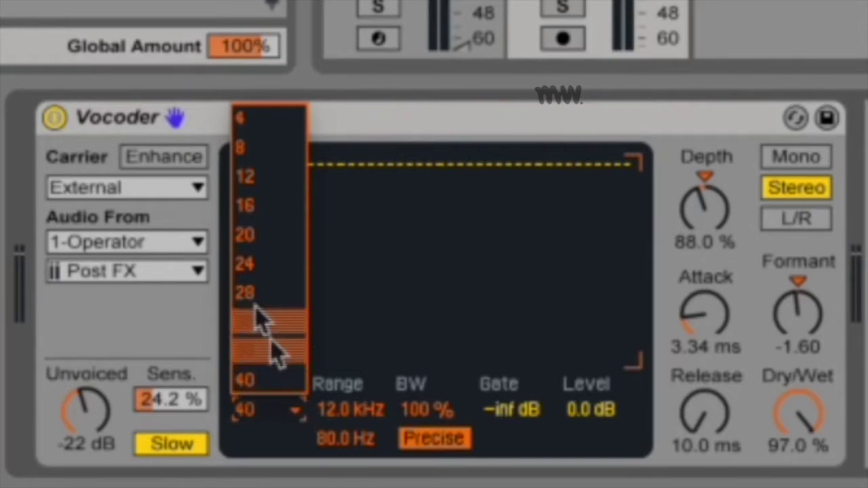
pyautogui.click(247, 122)
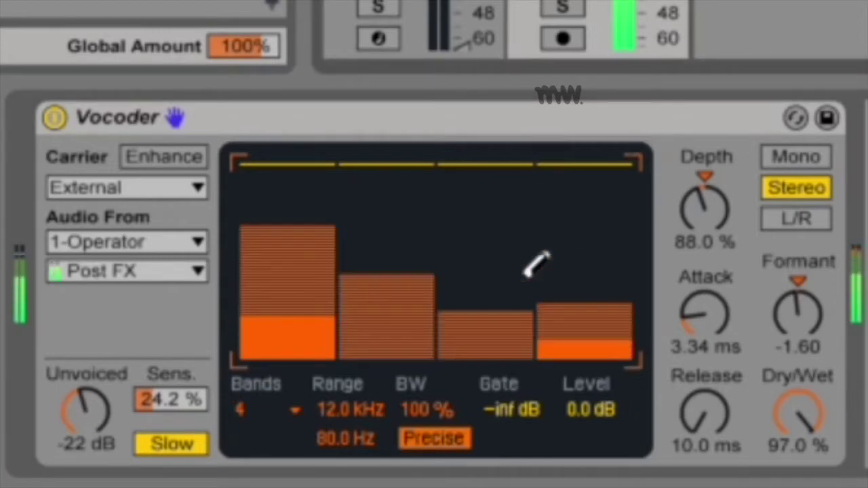
pyautogui.write('40')
pyautogui.press('Return')
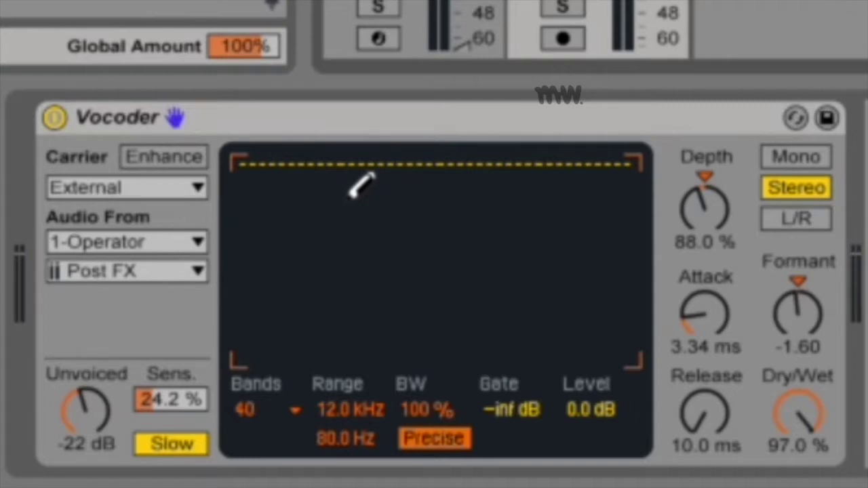
pyautogui.click(280, 423)
pyautogui.click(280, 421)
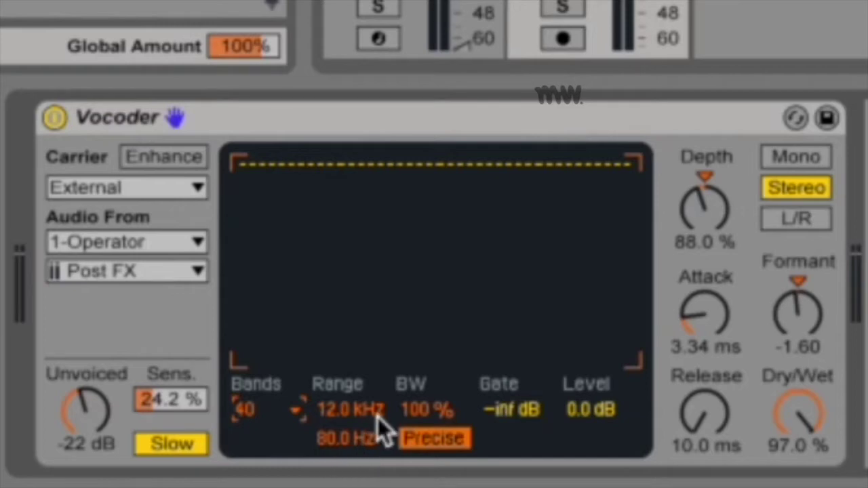
# Step: Widen the range to 20.0 Hz–18.0 kHz, sweeping the upper limit to audition it
pyautogui.moveTo(350, 406); pyautogui.dragTo(350, 387)
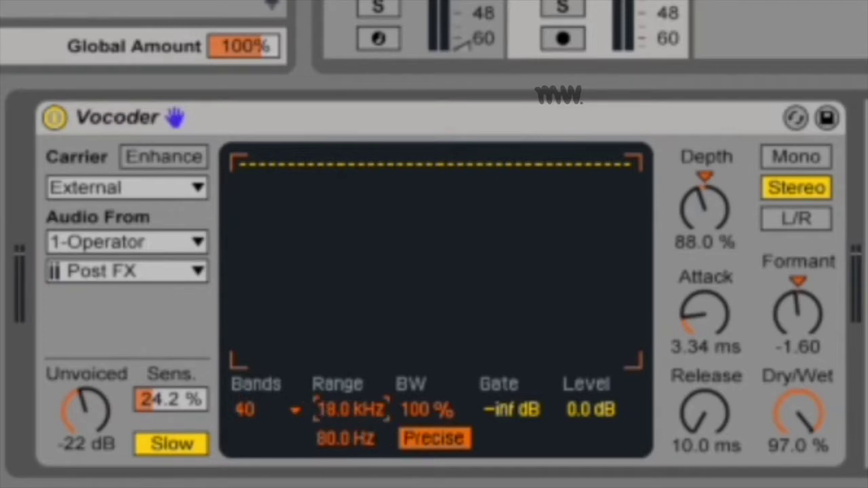
pyautogui.moveTo(361, 415)
pyautogui.mouseDown()
pyautogui.moveTo(361, 434)
pyautogui.moveTo(360, 422)
pyautogui.mouseUp()
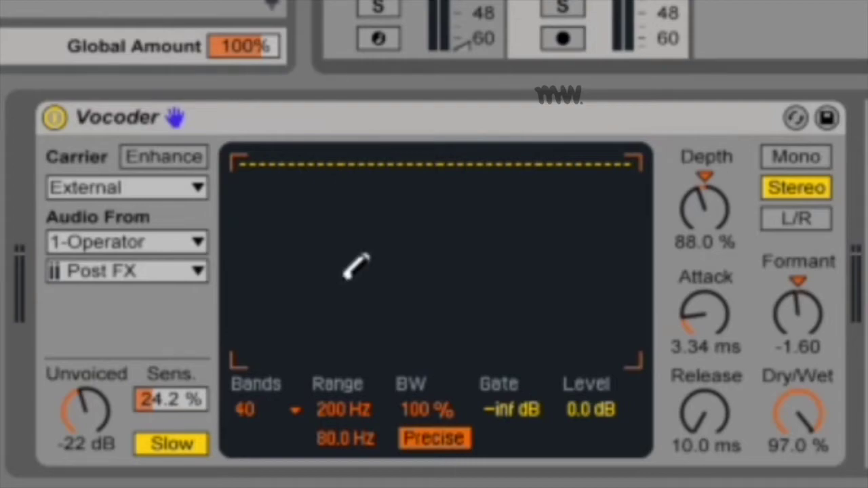
pyautogui.moveTo(343, 411); pyautogui.dragTo(344, 410)
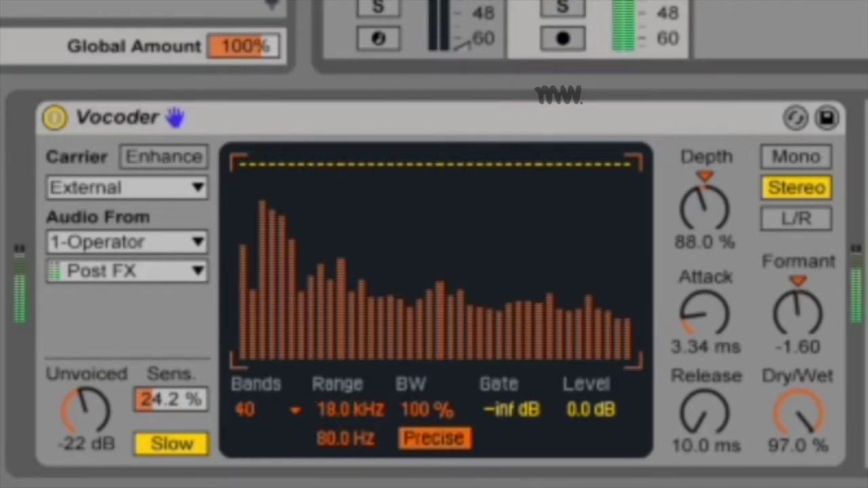
pyautogui.moveTo(327, 446); pyautogui.dragTo(327, 468)
pyautogui.moveTo(350, 409)
pyautogui.mouseDown()
pyautogui.moveTo(351, 440)
pyautogui.moveTo(345, 407)
pyautogui.mouseUp()
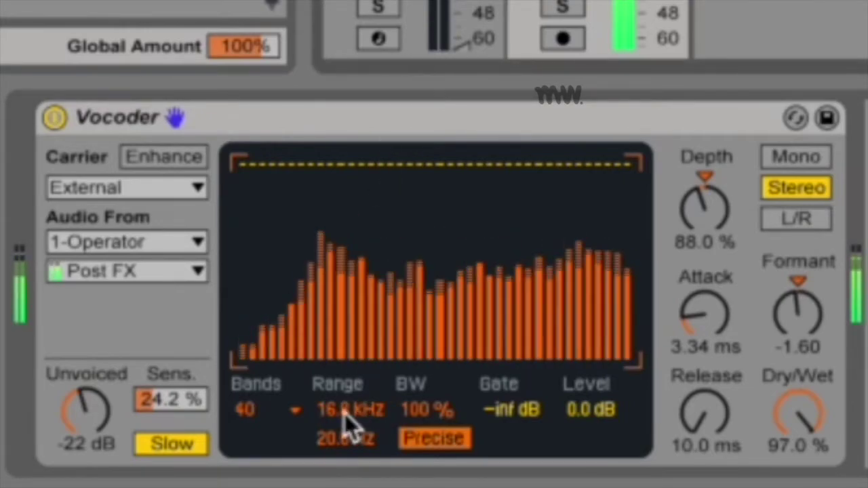
pyautogui.moveTo(344, 413)
pyautogui.mouseDown()
pyautogui.moveTo(345, 475)
pyautogui.moveTo(345, 414)
pyautogui.mouseUp()
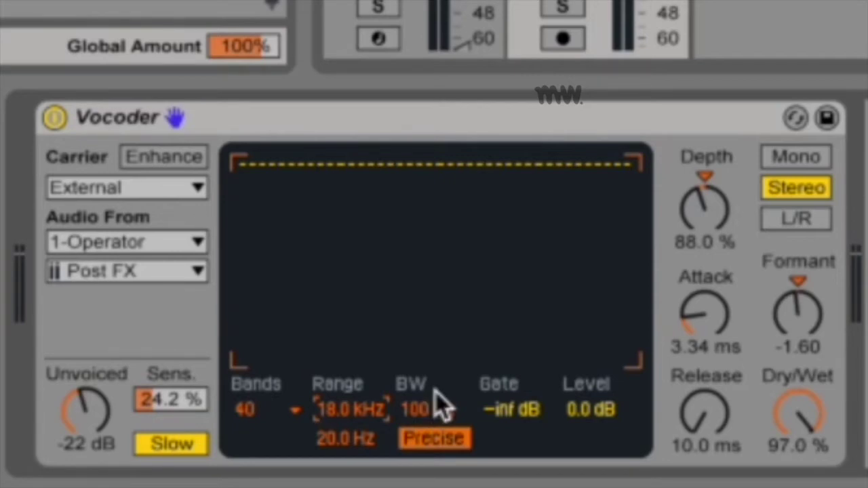
# Step: Sweep bandwidth between 10 % and 200 % while listening, leaving it at 10.0 %
pyautogui.moveTo(436, 392); pyautogui.dragTo(439, 412)
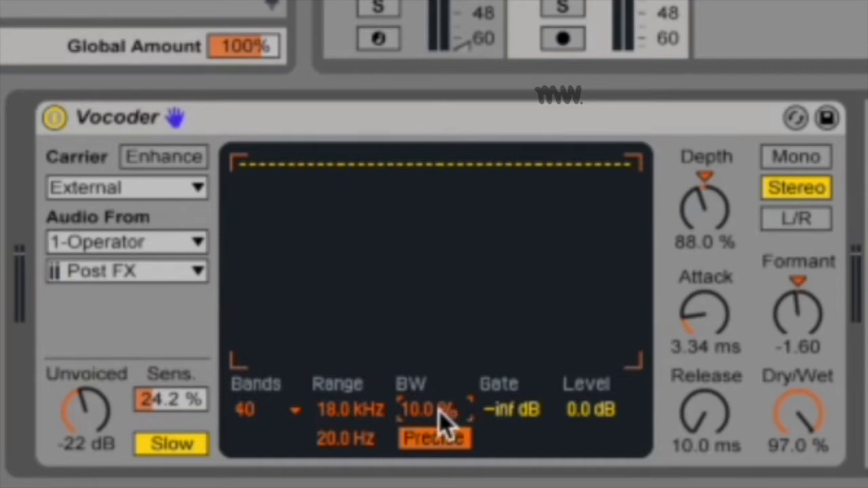
pyautogui.moveTo(440, 411); pyautogui.dragTo(440, 349)
pyautogui.moveTo(439, 411); pyautogui.dragTo(439, 397)
pyautogui.moveTo(425, 409); pyautogui.dragTo(426, 468)
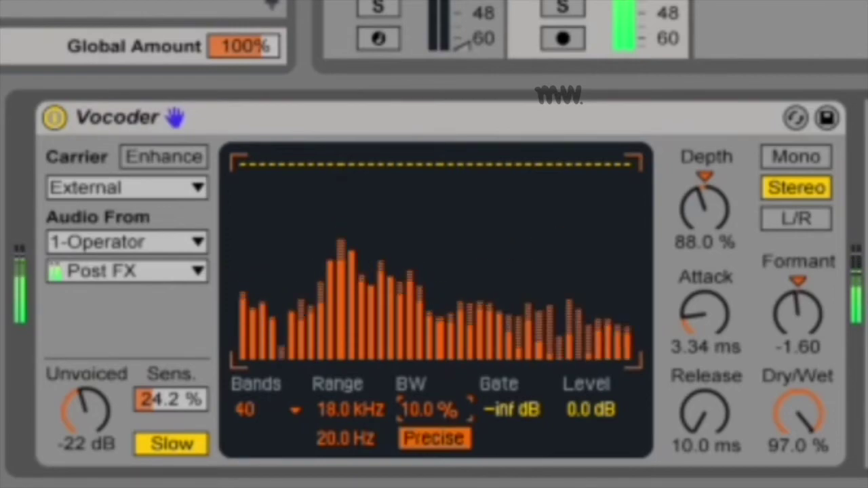
pyautogui.moveTo(426, 409)
pyautogui.mouseDown()
pyautogui.moveTo(426, 350)
pyautogui.moveTo(429, 411)
pyautogui.mouseUp()
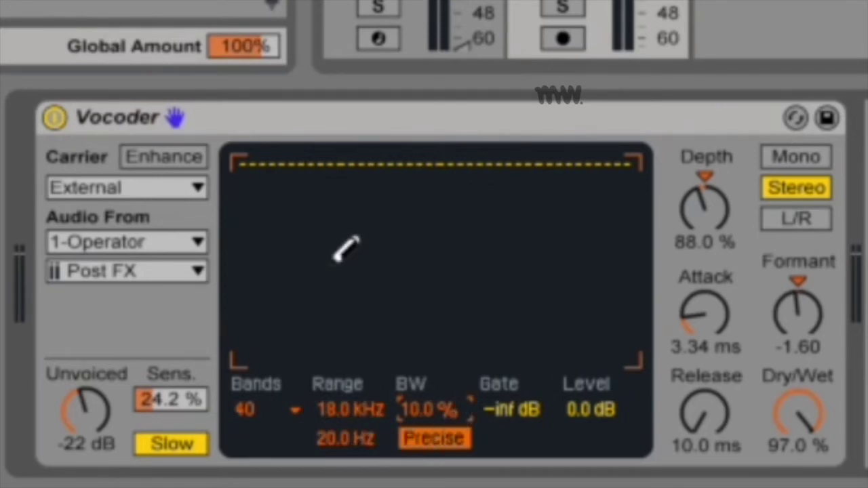
pyautogui.moveTo(350, 410)
pyautogui.mouseDown()
pyautogui.moveTo(350, 457)
pyautogui.moveTo(347, 417)
pyautogui.mouseUp()
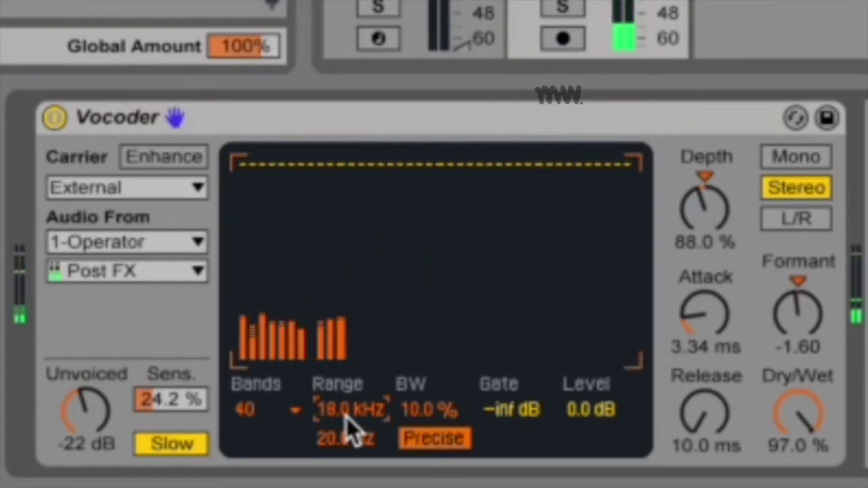
# Step: Toggle the filters between Precise and Retro while listening, ending on Precise
pyautogui.click(460, 446)
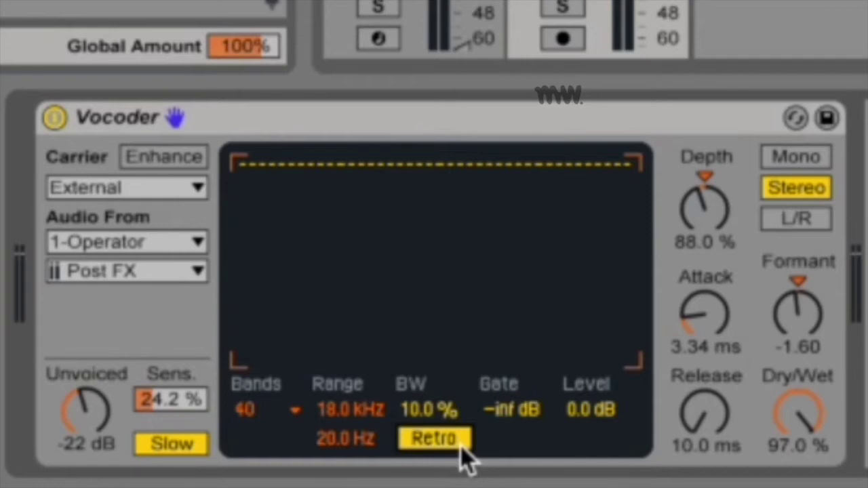
pyautogui.click(460, 446)
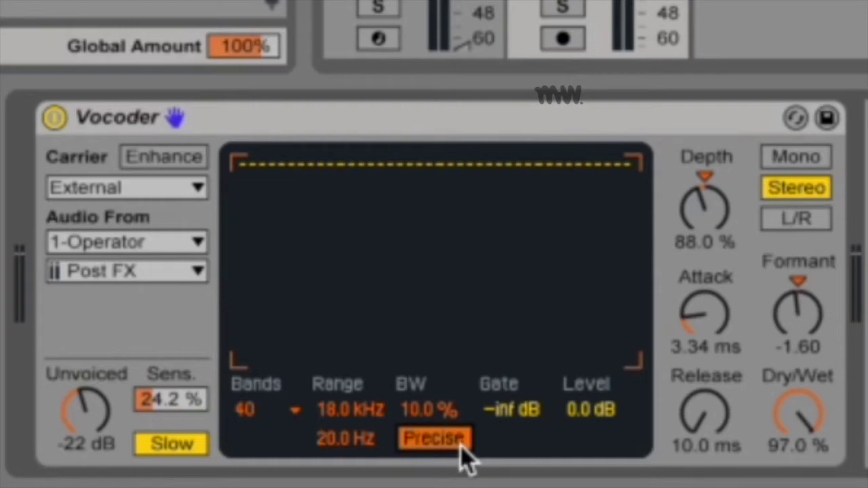
pyautogui.click(460, 446)
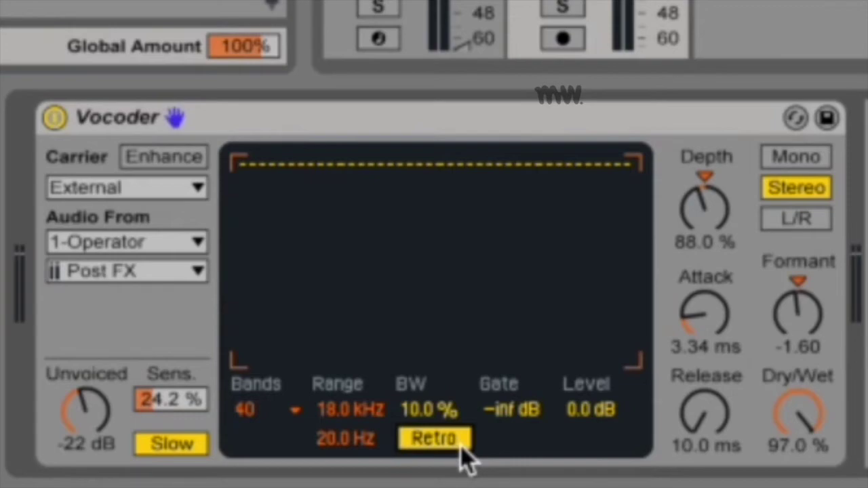
pyautogui.click(434, 443)
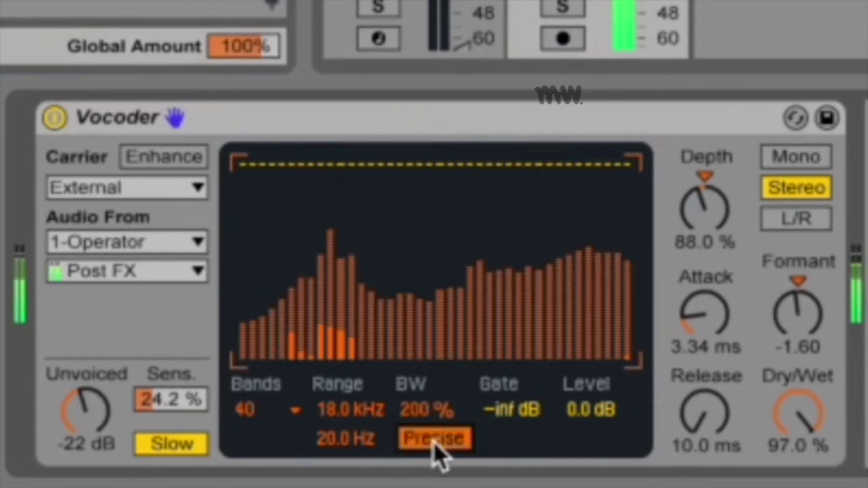
pyautogui.click(434, 443)
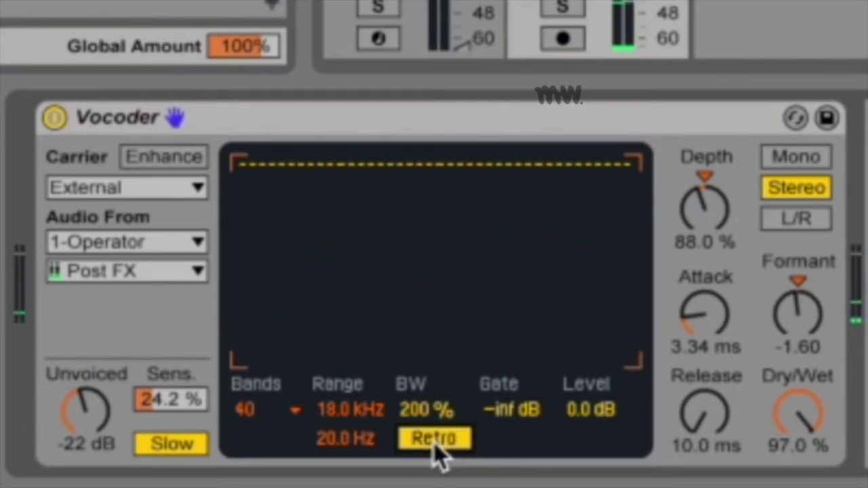
pyautogui.click(434, 442)
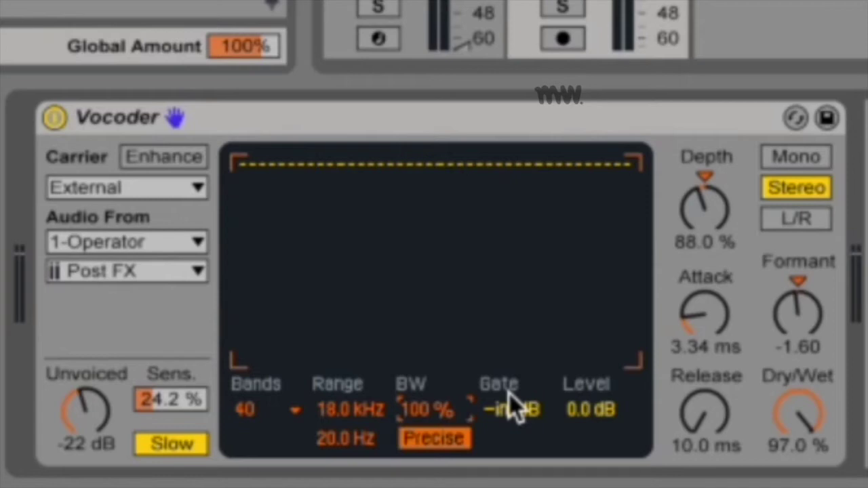
pyautogui.moveTo(510, 393); pyautogui.dragTo(507, 419)
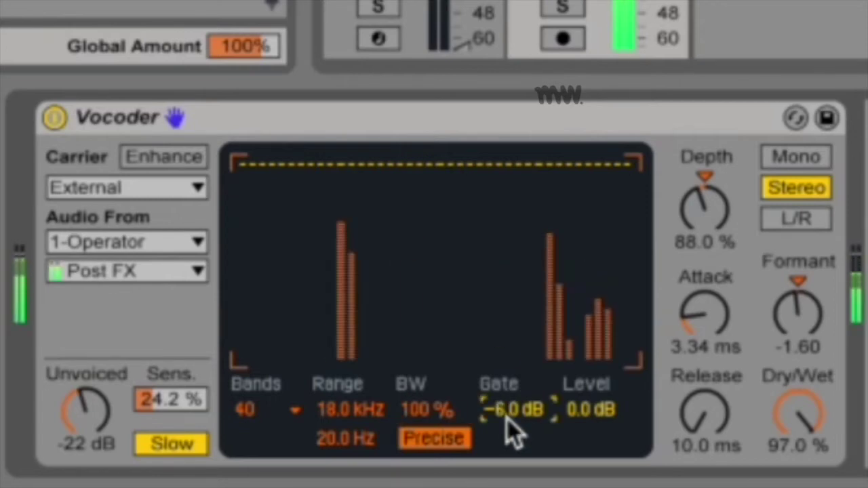
pyautogui.moveTo(507, 419)
pyautogui.mouseDown()
pyautogui.moveTo(507, 485)
pyautogui.moveTo(507, 419)
pyautogui.mouseUp()
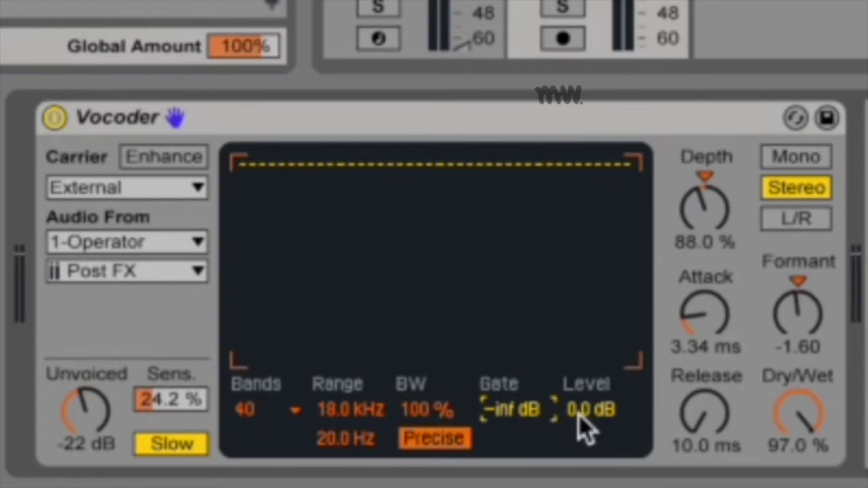
# Step: Lower Level to -11 dB and draw band levels rising from a low stretch to a plateau
pyautogui.moveTo(579, 415); pyautogui.dragTo(603, 424)
pyautogui.moveTo(254, 154)
pyautogui.mouseDown()
pyautogui.moveTo(282, 234)
pyautogui.moveTo(333, 277)
pyautogui.moveTo(415, 162)
pyautogui.moveTo(465, 291)
pyautogui.moveTo(522, 227)
pyautogui.moveTo(630, 310)
pyautogui.mouseUp()
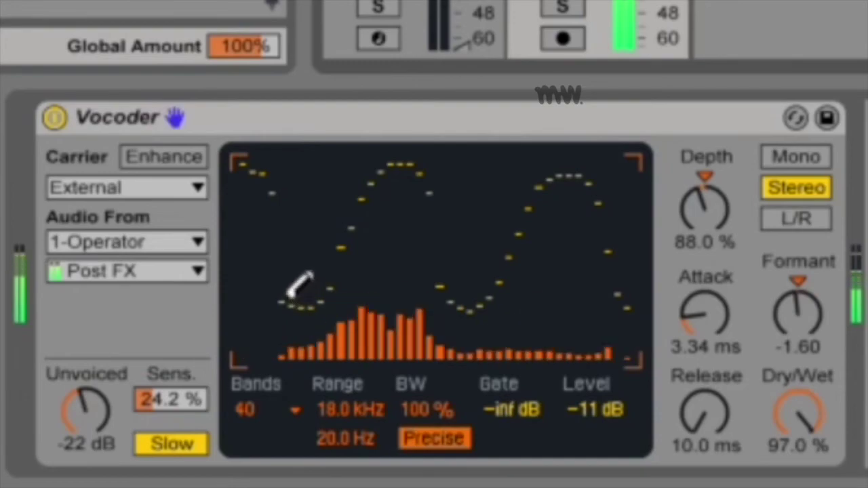
pyautogui.moveTo(293, 288)
pyautogui.mouseDown()
pyautogui.moveTo(278, 304)
pyautogui.moveTo(448, 293)
pyautogui.moveTo(545, 180)
pyautogui.moveTo(607, 143)
pyautogui.moveTo(661, 138)
pyautogui.moveTo(464, 335)
pyautogui.moveTo(581, 338)
pyautogui.moveTo(634, 315)
pyautogui.moveTo(655, 251)
pyautogui.mouseUp()
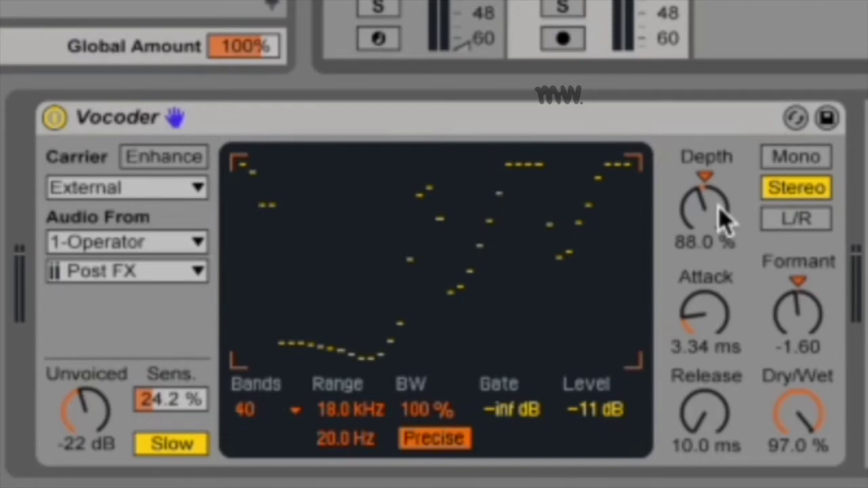
pyautogui.click(717, 207)
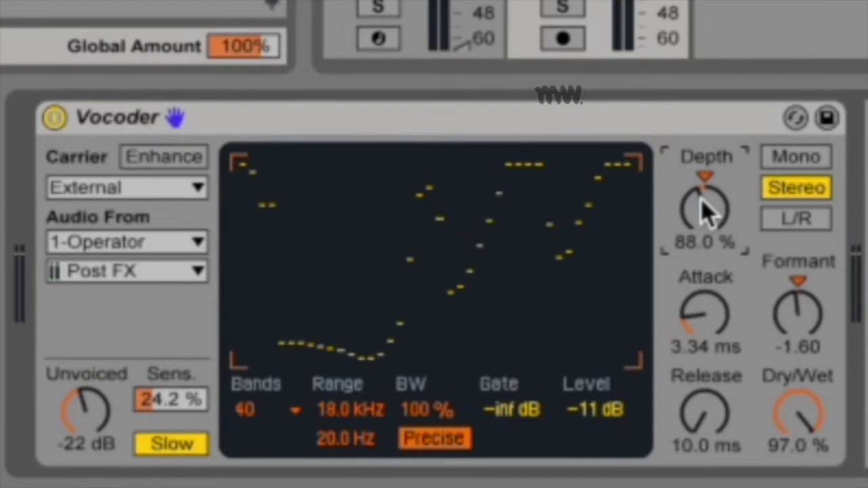
pyautogui.moveTo(705, 204); pyautogui.dragTo(705, 285)
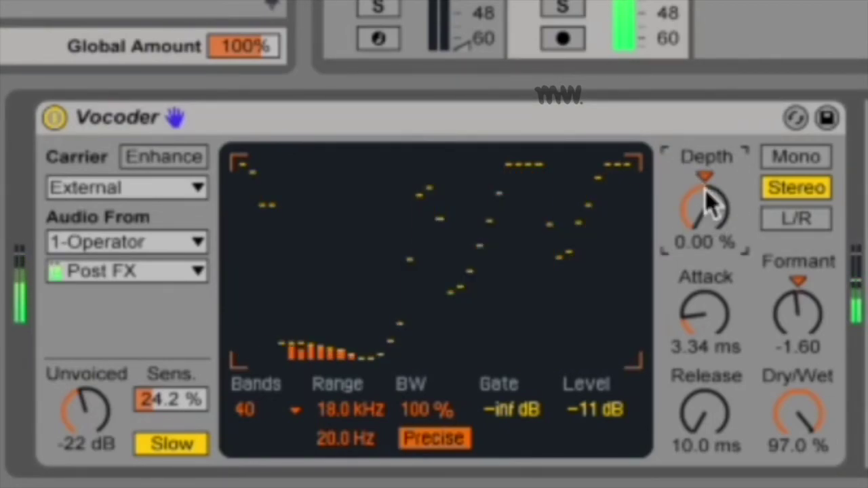
pyautogui.moveTo(706, 203); pyautogui.dragTo(706, 268)
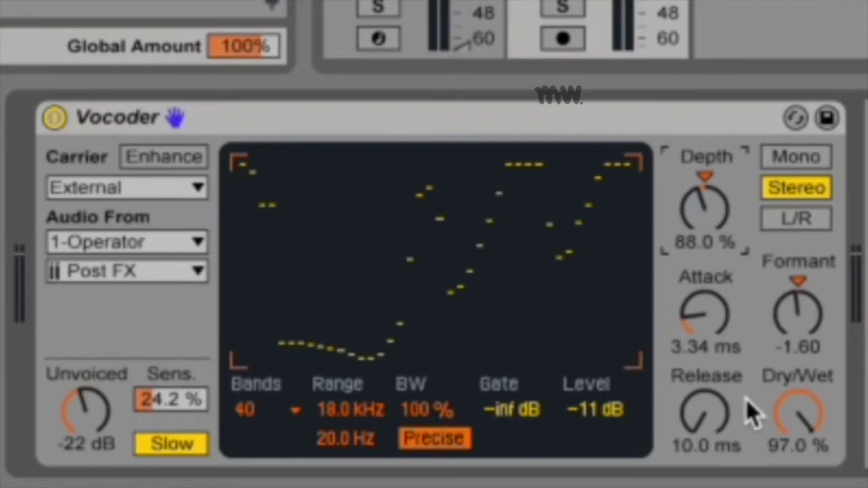
# Step: Compare the Mono, Stereo and L/R channel modes, cycling through them twice
pyautogui.click(812, 153)
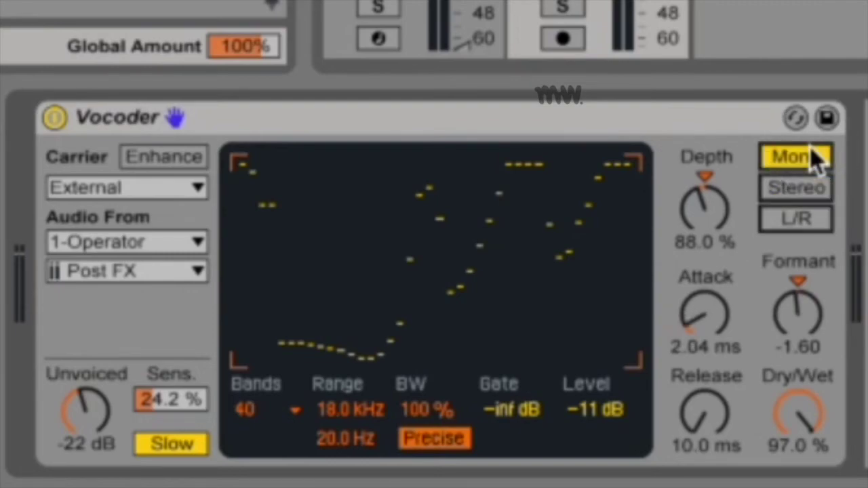
pyautogui.click(814, 188)
pyautogui.click(817, 222)
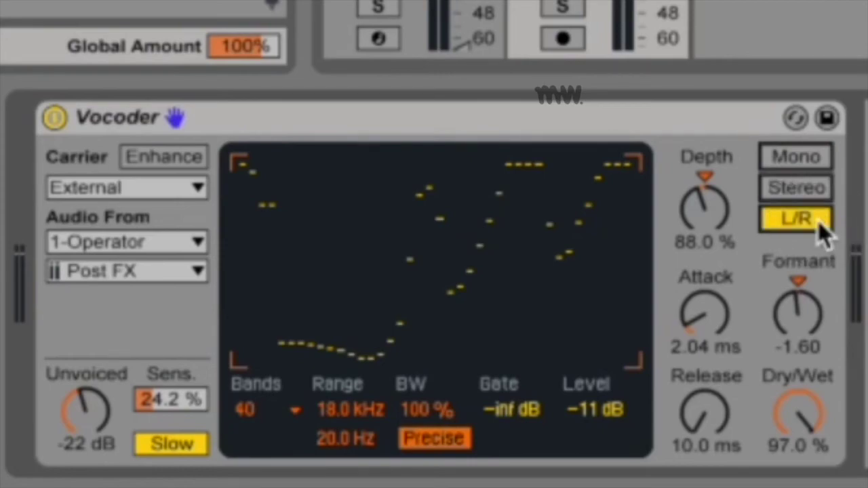
pyautogui.click(817, 155)
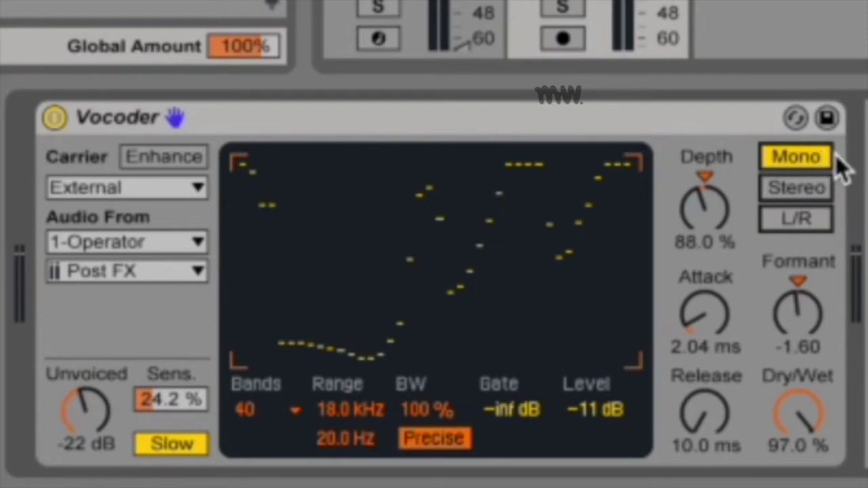
pyautogui.click(822, 190)
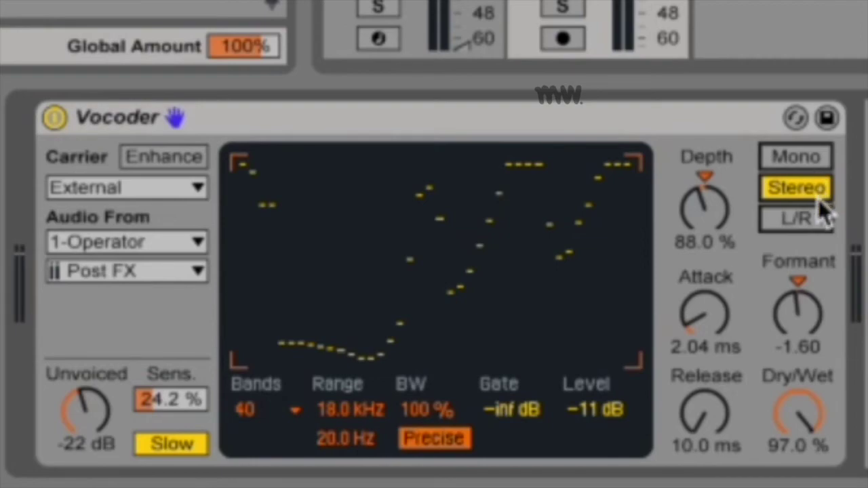
pyautogui.click(819, 222)
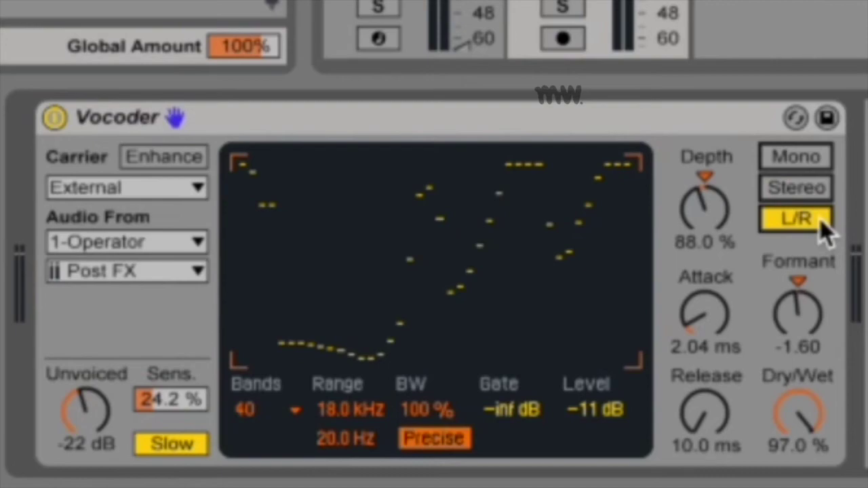
# Step: Shift Formant down to about -30 and back up, and set Dry/Wet to 100 %
pyautogui.press('Up')
pyautogui.press('Up')
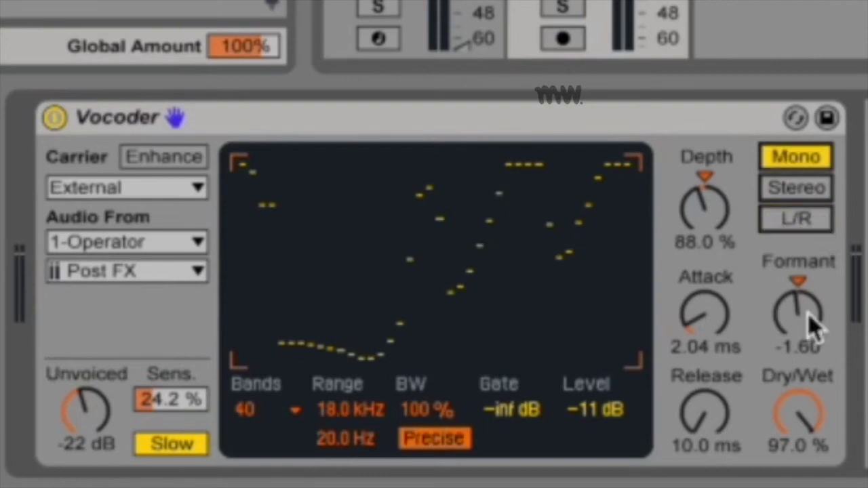
pyautogui.click(799, 318)
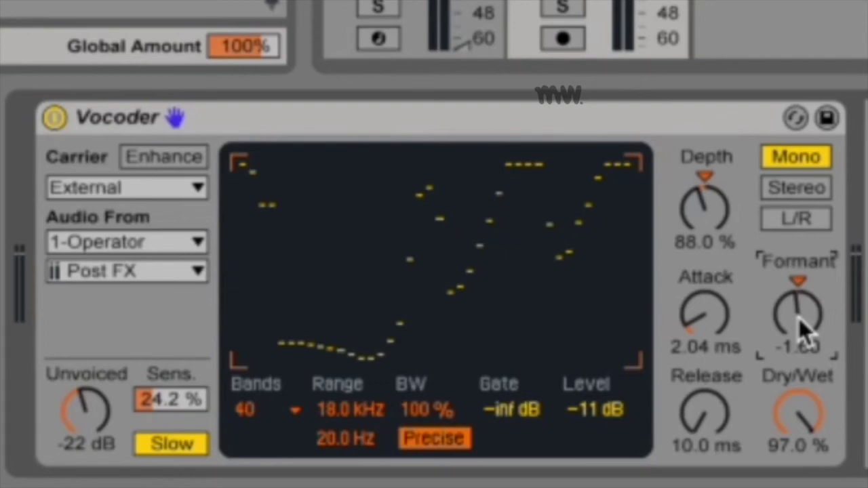
pyautogui.moveTo(799, 318); pyautogui.dragTo(799, 359)
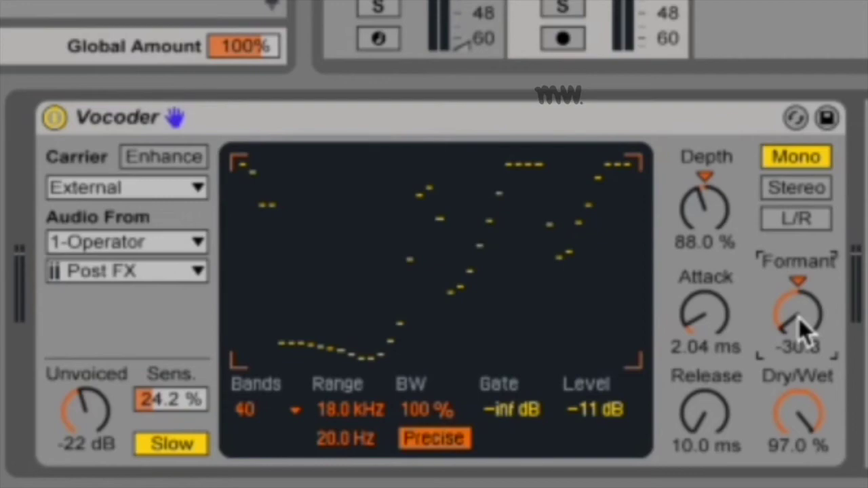
pyautogui.moveTo(799, 318); pyautogui.dragTo(799, 321)
pyautogui.moveTo(797, 408); pyautogui.dragTo(797, 405)
pyautogui.moveTo(793, 310); pyautogui.dragTo(794, 232)
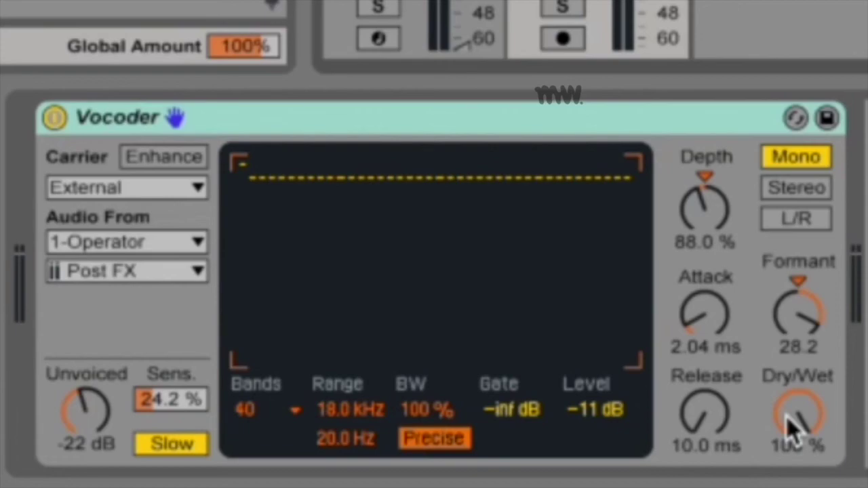
# Step: Sweep Dry/Wet from 0 % back up to a partial blend, then stop playback
pyautogui.moveTo(788, 421); pyautogui.dragTo(787, 475)
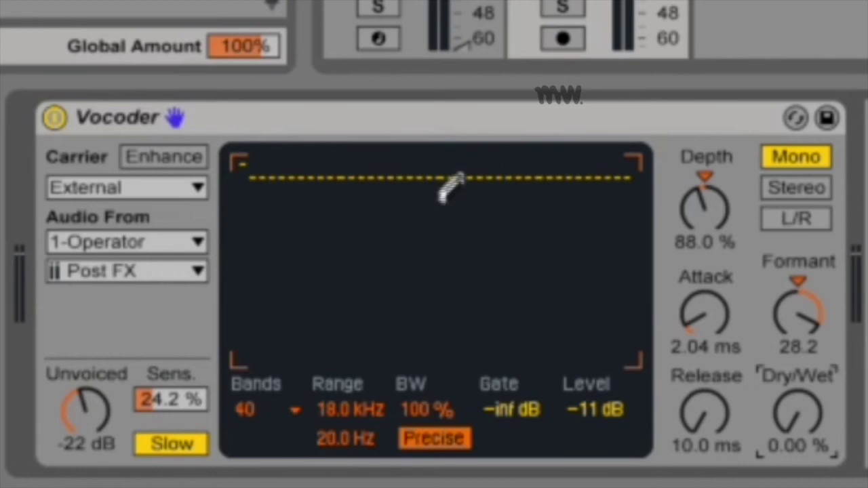
pyautogui.moveTo(798, 421); pyautogui.dragTo(799, 373)
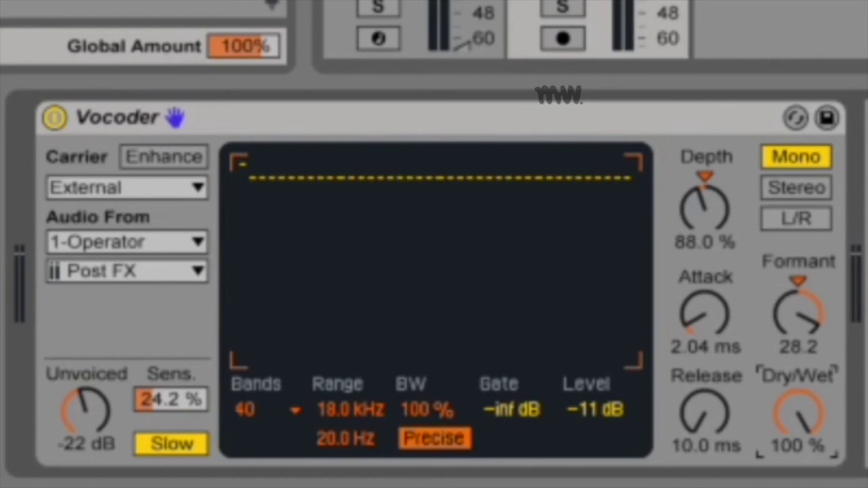
pyautogui.moveTo(790, 378); pyautogui.dragTo(795, 403)
pyautogui.press('space')
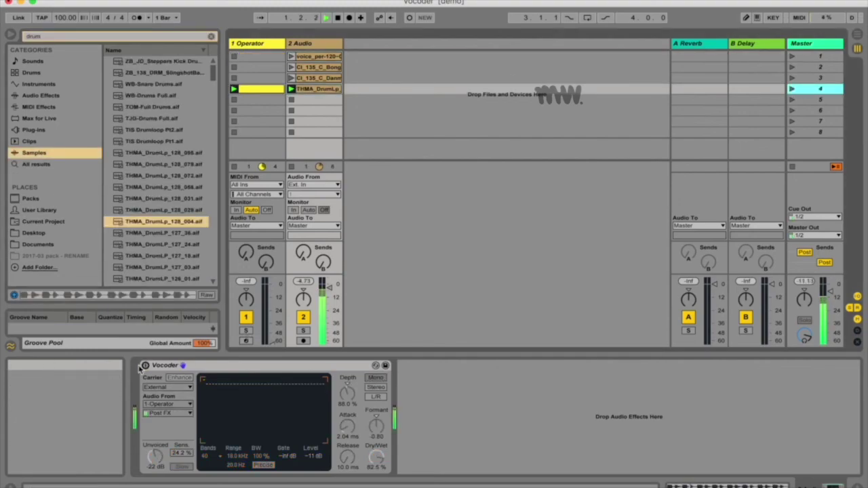
# Step: Turn the Vocoder back on and select the 2 Audio track
pyautogui.click(145, 366)
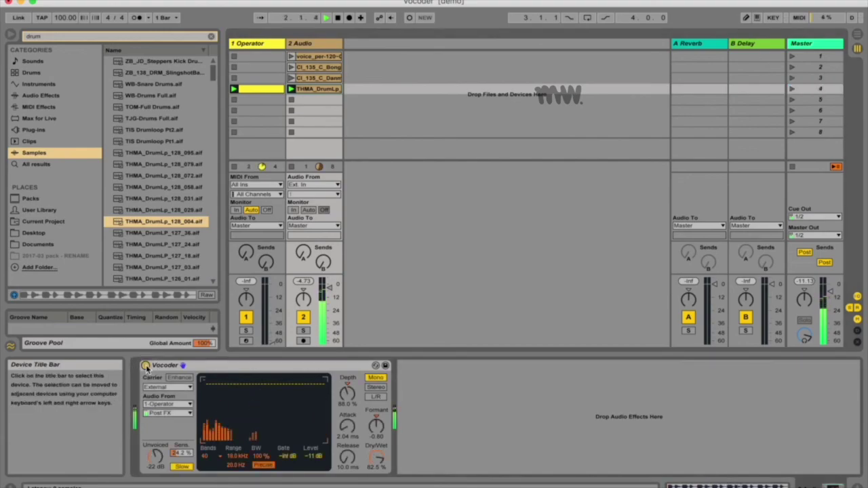
pyautogui.click(311, 45)
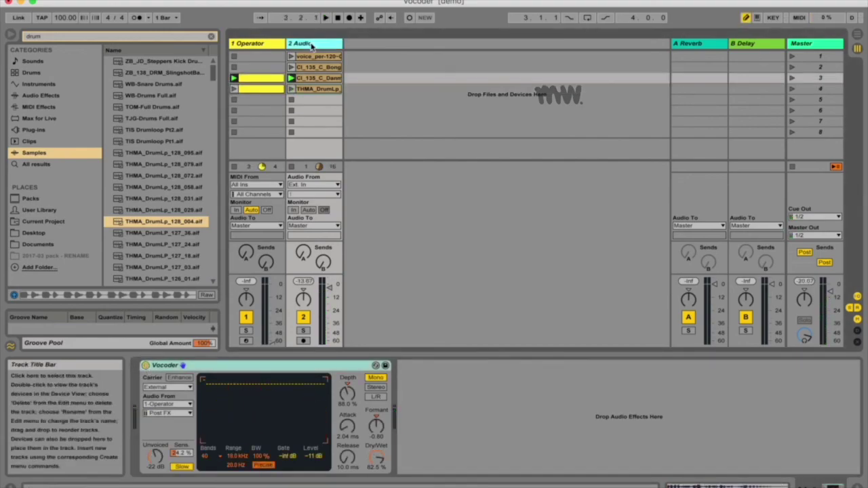